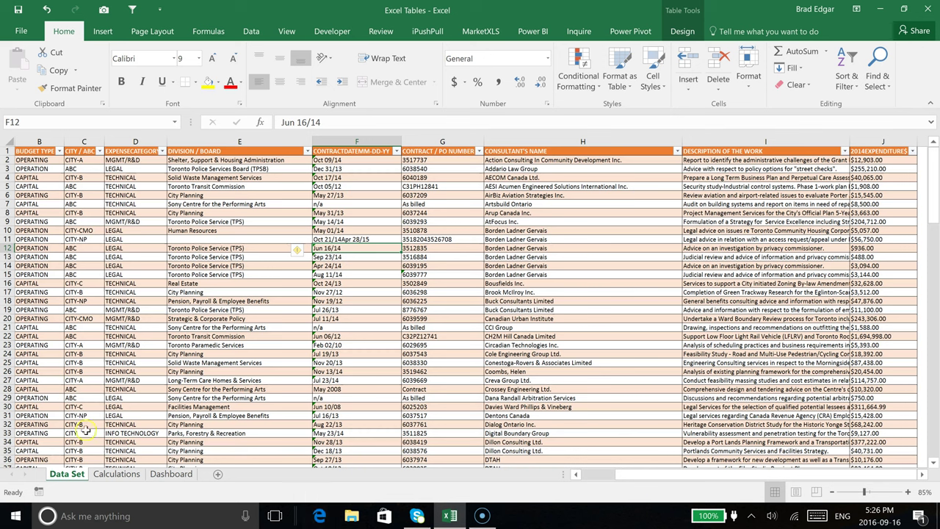
Step: On the Dashboard sheet, check B2's consultant list, leaving AECOM Canada Ltd. selected
{"action": "left_click", "coordinate": [285, 31]}
{"action": "scroll", "coordinate": [405, 340], "scroll_direction": "down", "scroll_amount": 6}
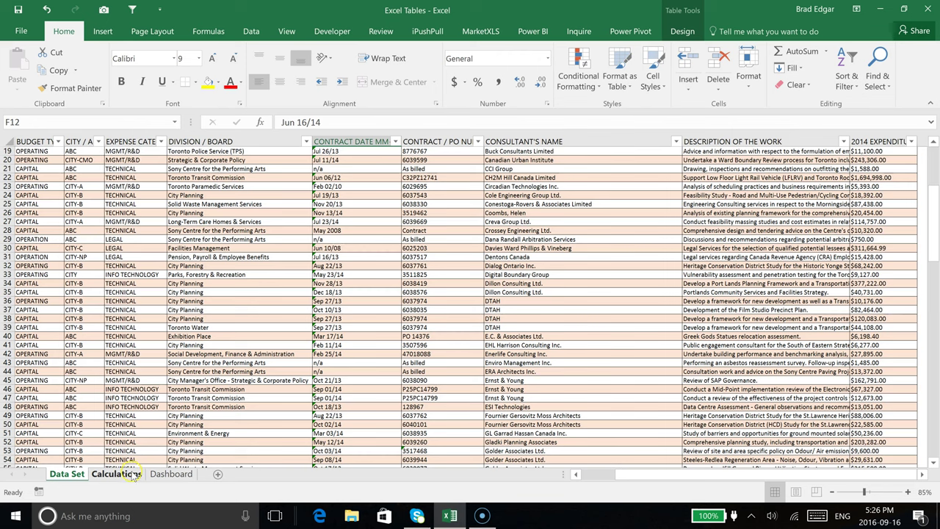
{"action": "left_click", "coordinate": [184, 473]}
{"action": "left_click", "coordinate": [188, 166]}
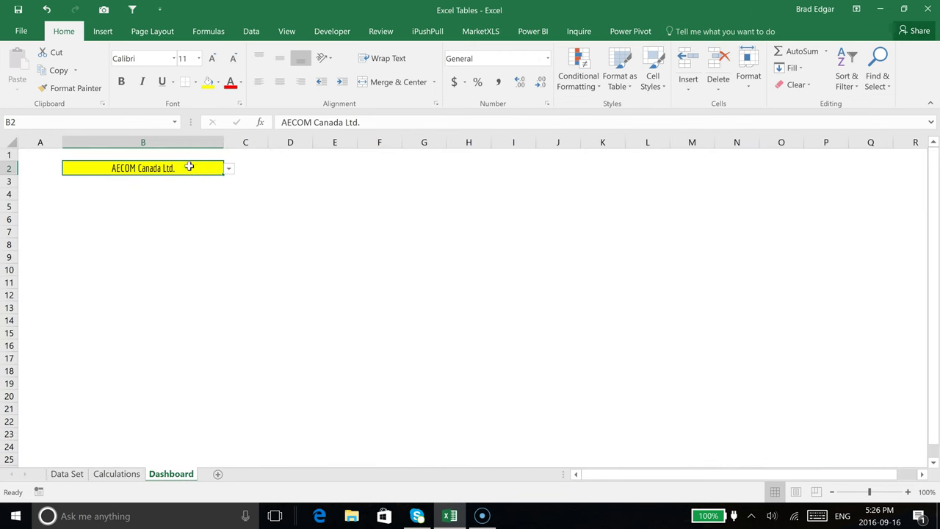
{"action": "left_click", "coordinate": [230, 169]}
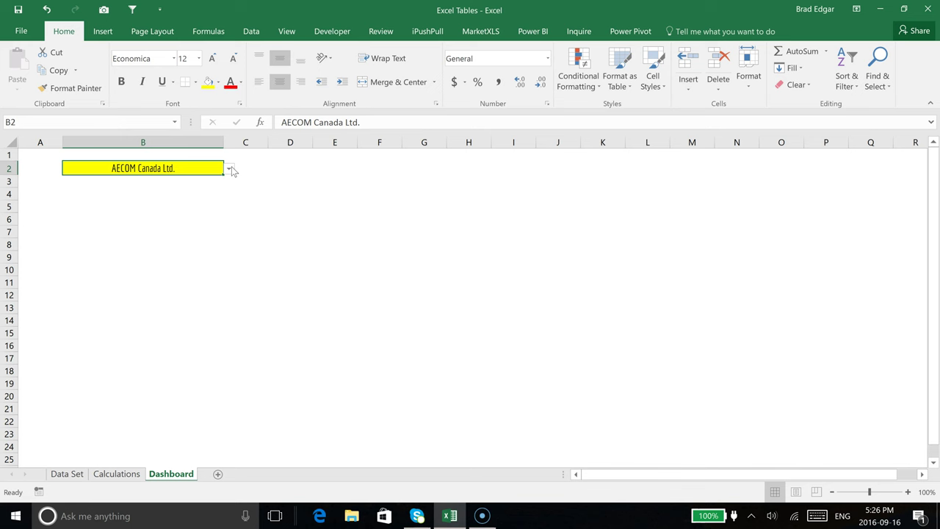
{"action": "left_click", "coordinate": [230, 169]}
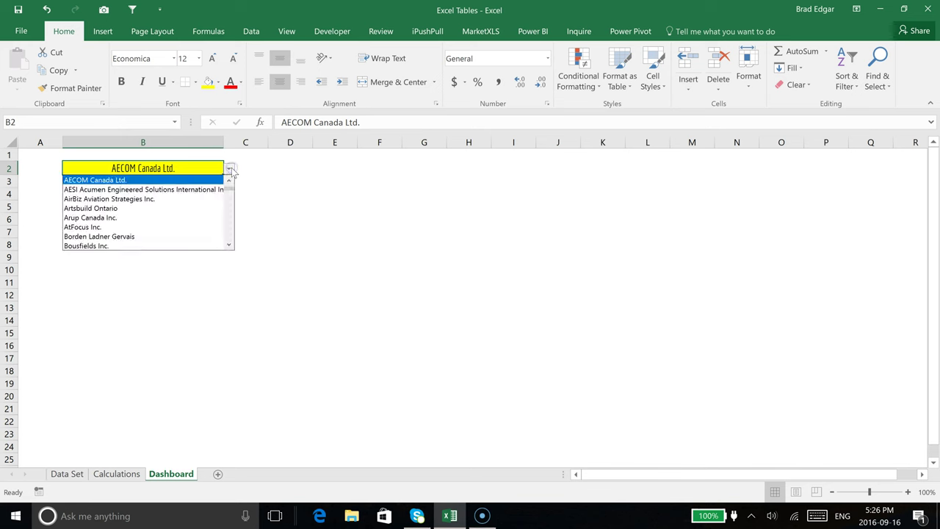
{"action": "left_click", "coordinate": [196, 180]}
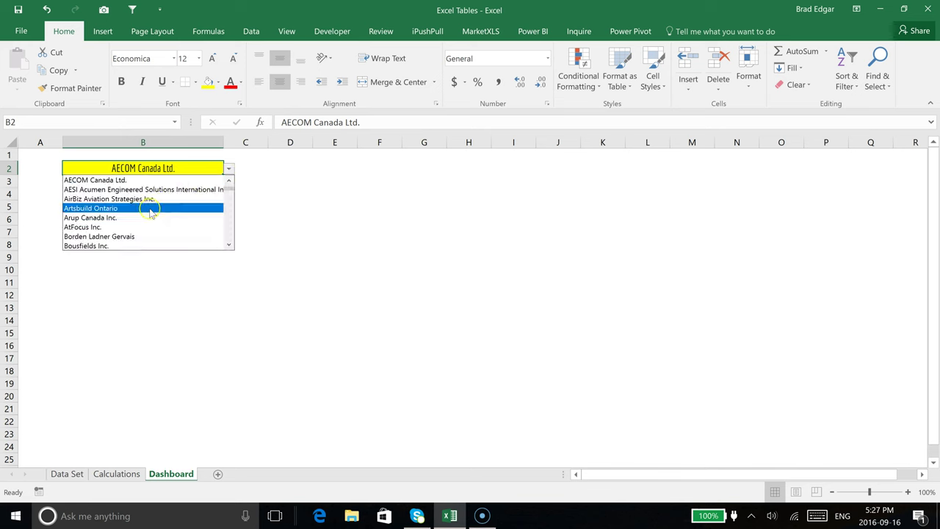
{"action": "left_click", "coordinate": [335, 199]}
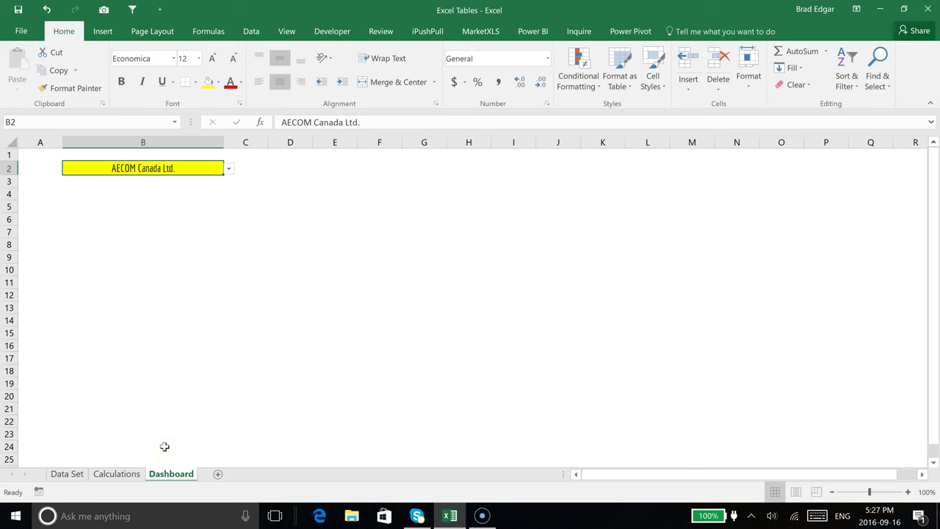
Step: Show the Calculations sheet scrolled to the top of the Consultant's Name list in column E
{"action": "left_click", "coordinate": [128, 477]}
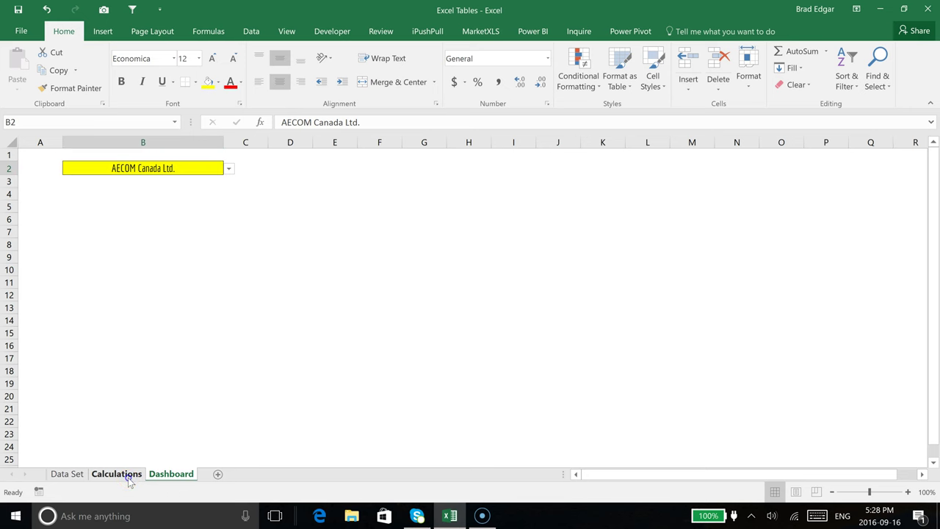
{"action": "left_click_drag", "start_coordinate": [723, 474], "coordinate": [857, 481]}
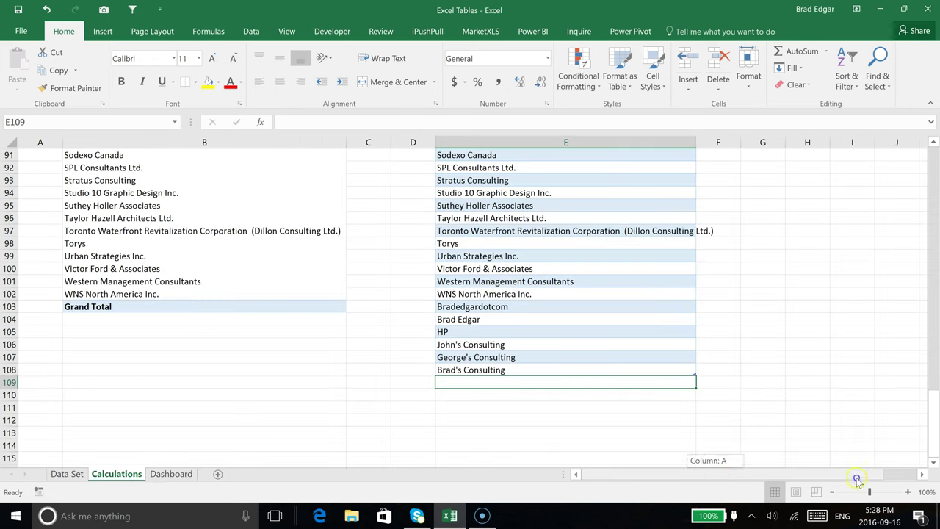
{"action": "left_click", "coordinate": [923, 475]}
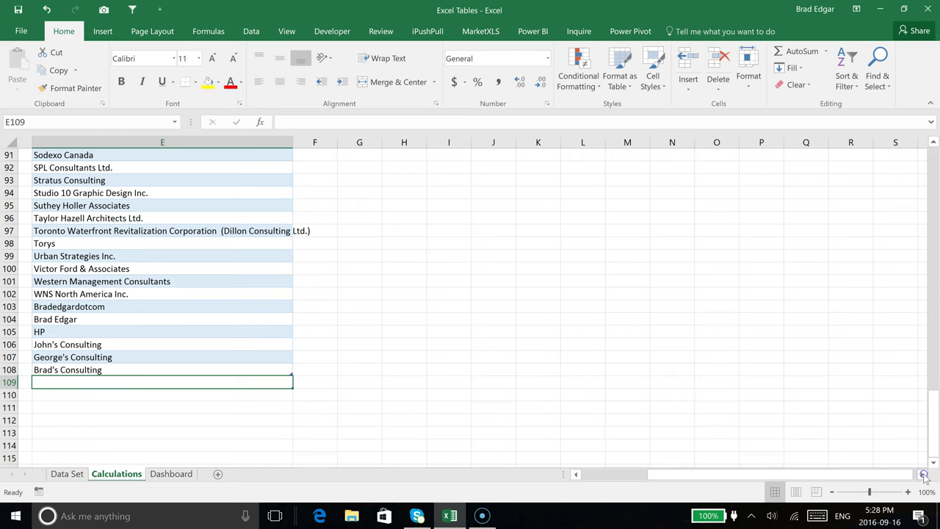
{"action": "scroll", "coordinate": [418, 265], "scroll_direction": "up", "scroll_amount": 19}
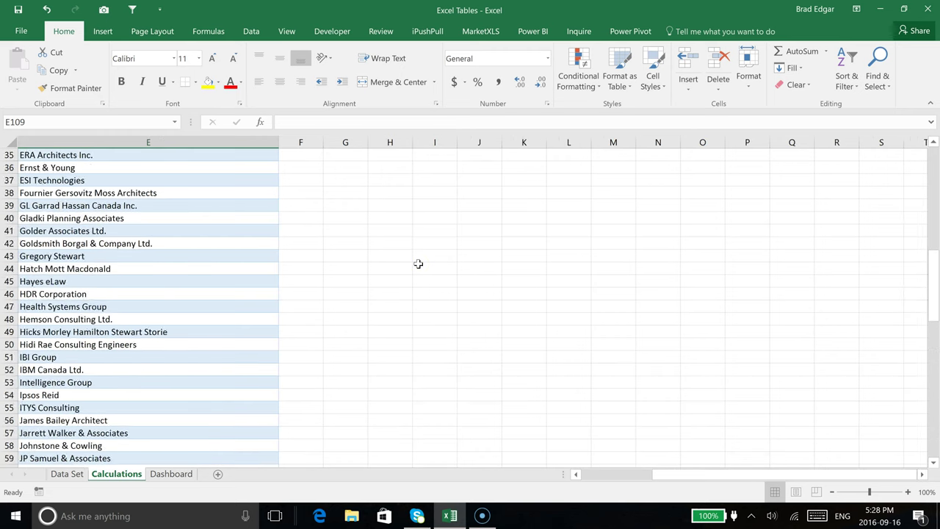
{"action": "scroll", "coordinate": [418, 263], "scroll_direction": "up", "scroll_amount": 11}
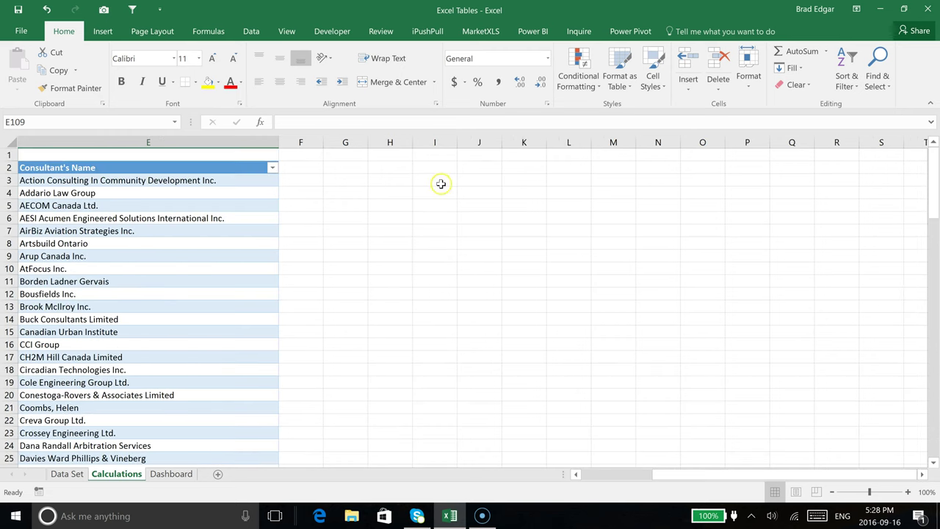
Step: Select cells I3 and then I4 beside the consultant list
{"action": "left_click", "coordinate": [441, 184]}
{"action": "left_click", "coordinate": [398, 180]}
{"action": "left_click", "coordinate": [434, 182]}
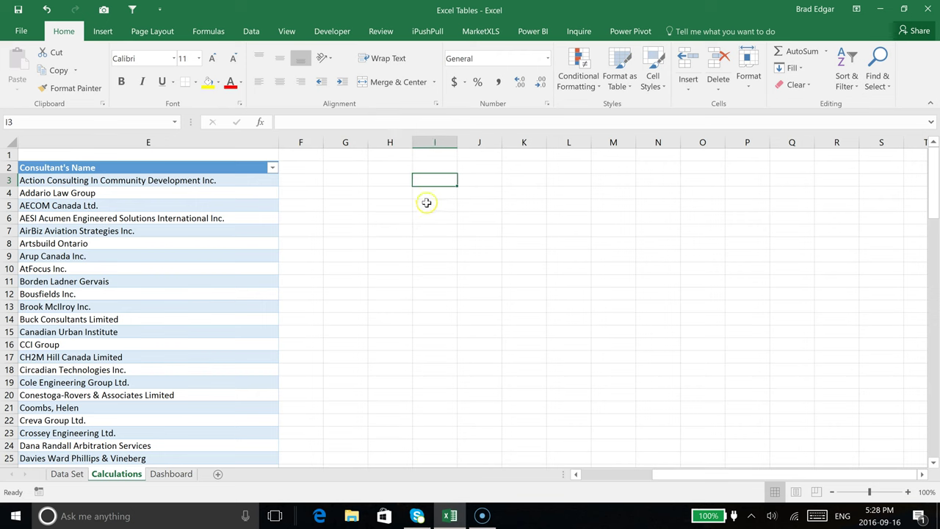
{"action": "left_click", "coordinate": [434, 193]}
{"action": "left_click", "coordinate": [435, 168]}
{"action": "left_click", "coordinate": [434, 181]}
{"action": "left_click", "coordinate": [428, 194]}
{"action": "left_click", "coordinate": [431, 184]}
{"action": "left_click", "coordinate": [437, 192]}
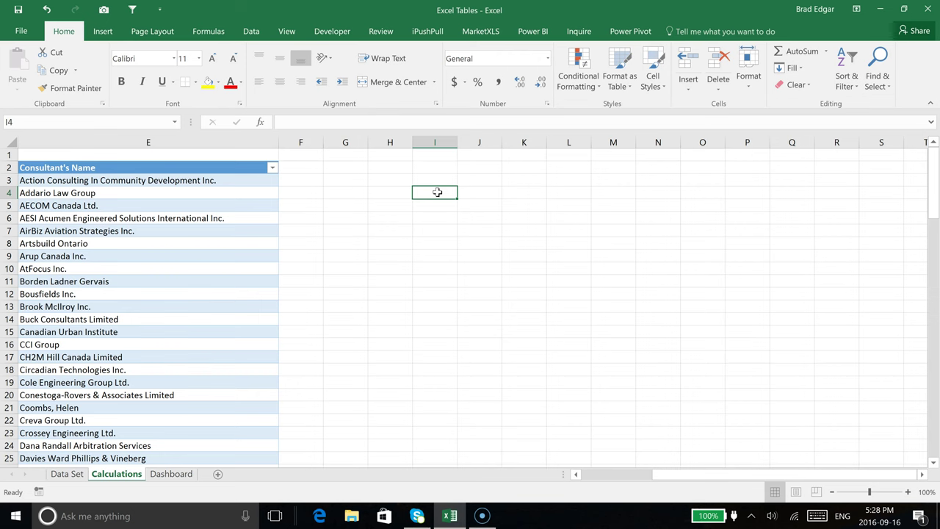
{"action": "left_click", "coordinate": [82, 475]}
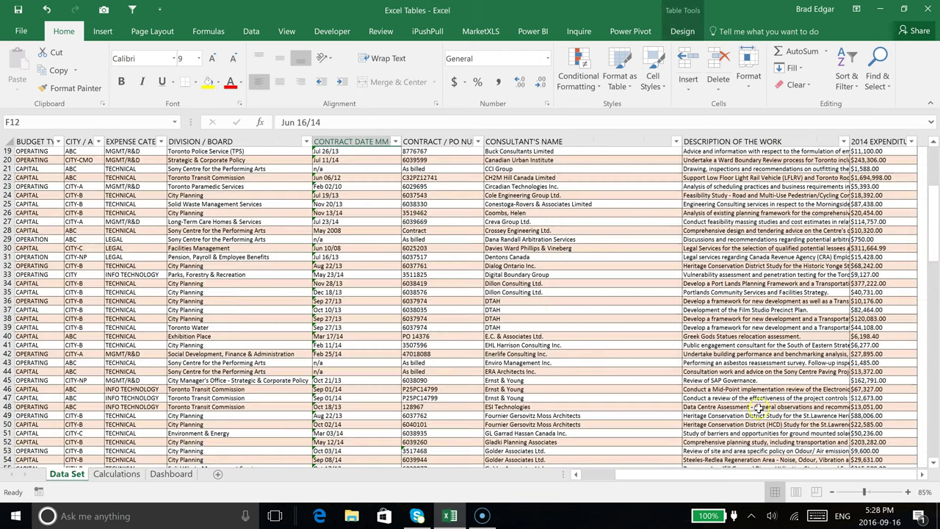
{"action": "left_click", "coordinate": [920, 474]}
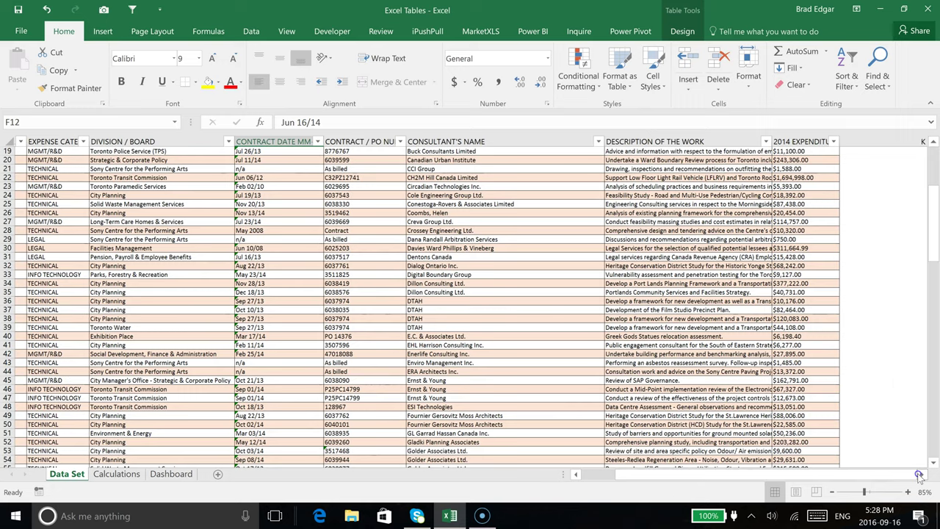
{"action": "scroll", "coordinate": [842, 327], "scroll_direction": "up", "scroll_amount": 6}
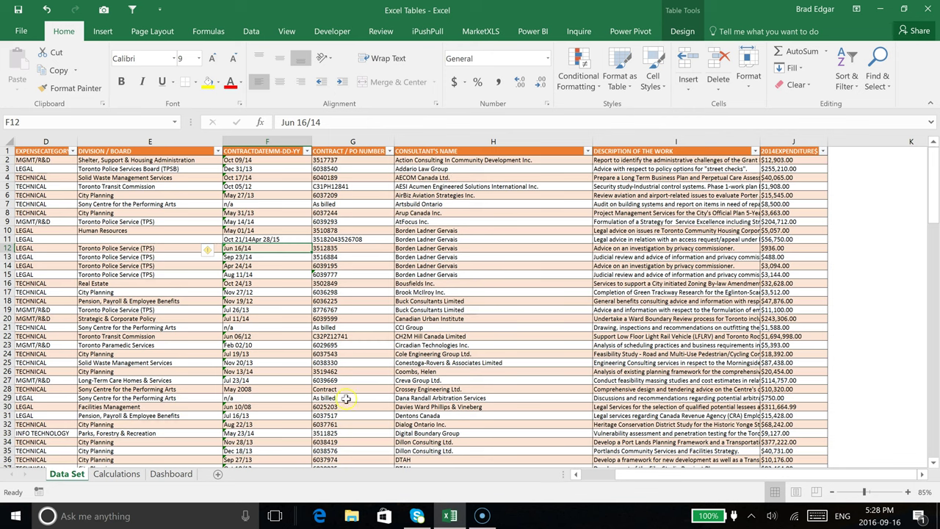
{"action": "left_click", "coordinate": [117, 475]}
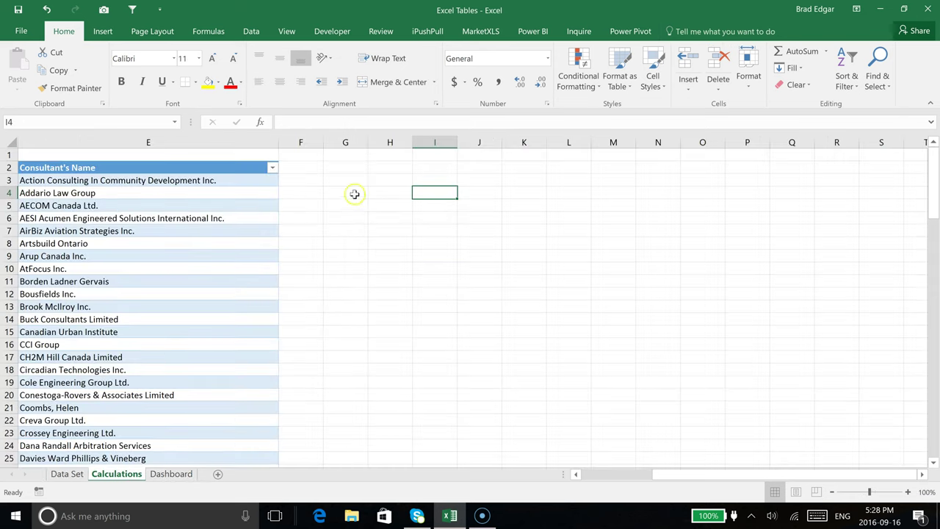
{"action": "left_click", "coordinate": [419, 179]}
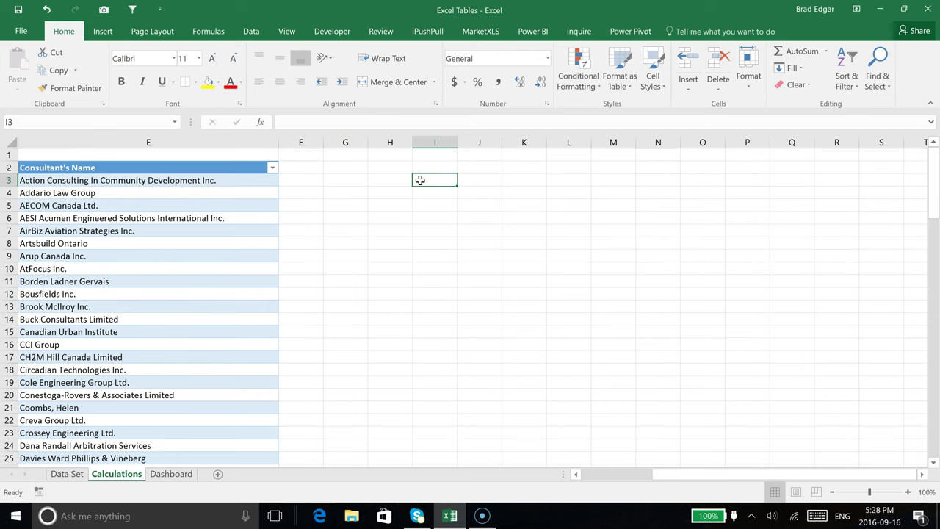
{"action": "type", "text": "=su"}
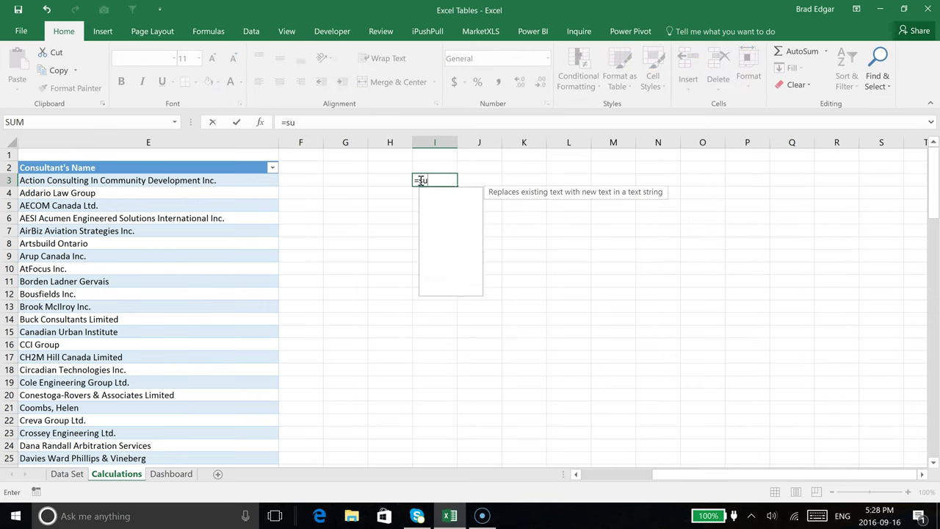
{"action": "type", "text": "mf"}
{"action": "key", "text": "BackSpace"}
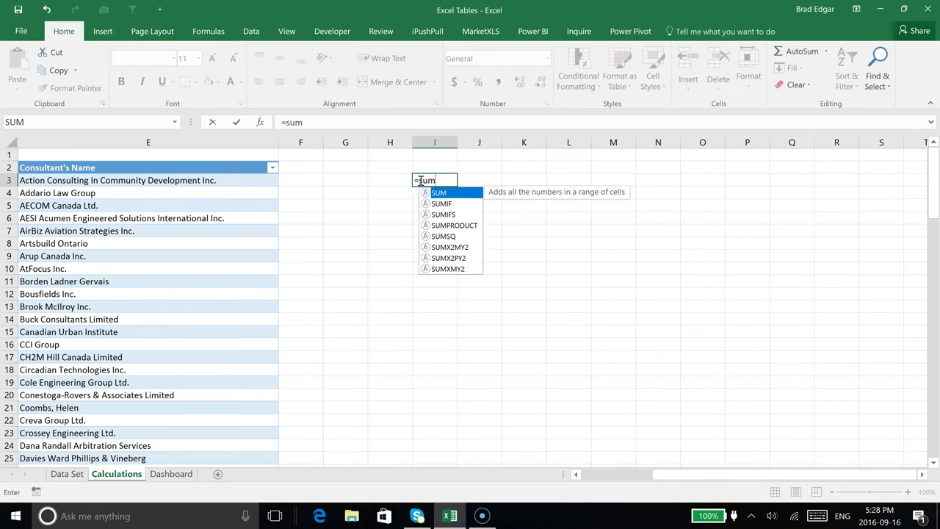
{"action": "type", "text": "if("}
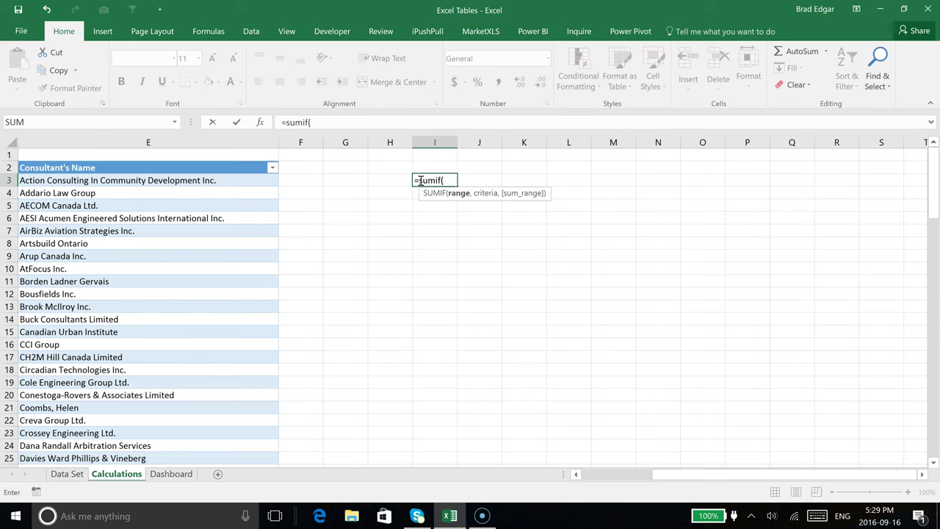
{"action": "type", "text": "con"}
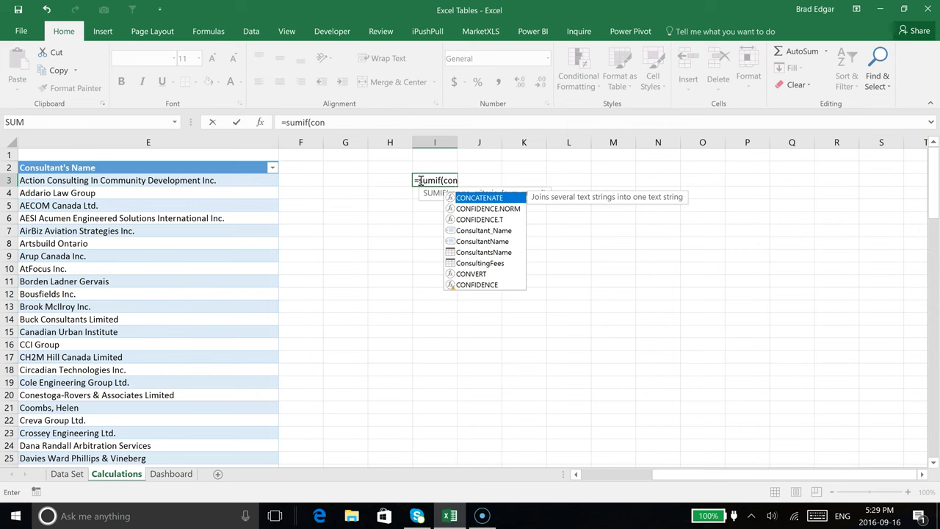
{"action": "key", "text": "Down"}
{"action": "key", "text": "Down"}
{"action": "key", "text": "Down"}
{"action": "key", "text": "Down"}
{"action": "key", "text": "Down"}
{"action": "key", "text": "Down"}
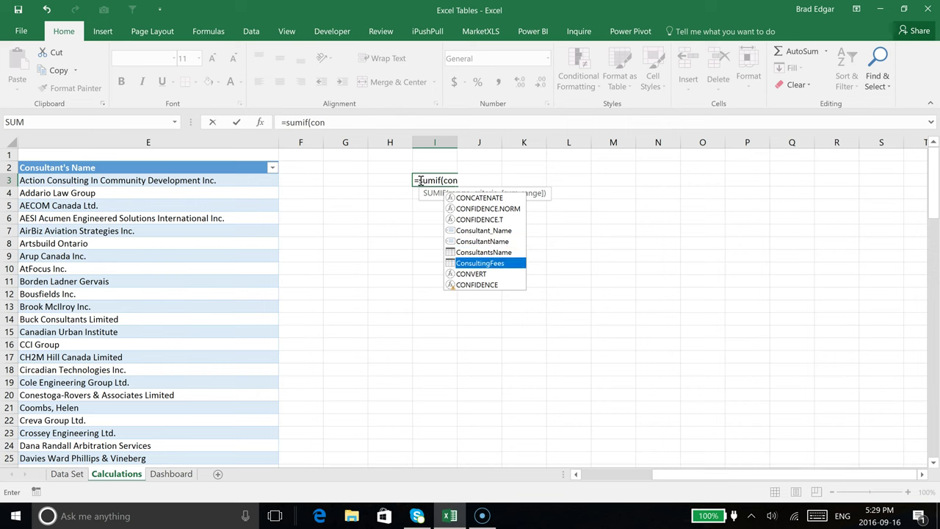
{"action": "key", "text": "Tab"}
{"action": "key", "text": "Escape"}
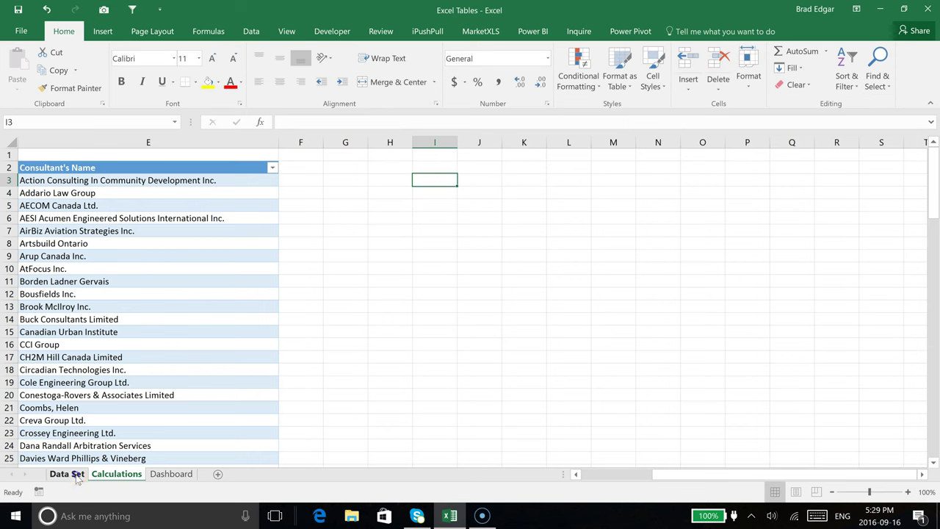
{"action": "left_click", "coordinate": [67, 474]}
{"action": "left_click", "coordinate": [86, 283]}
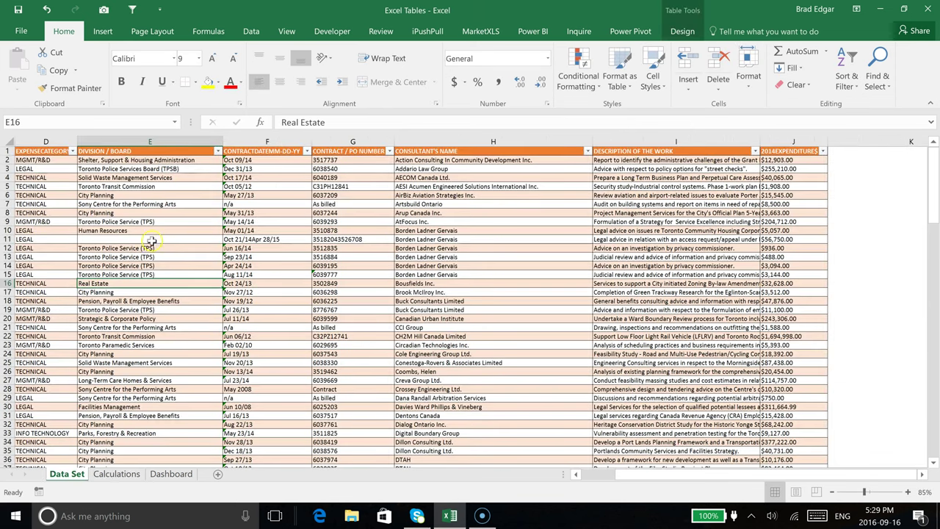
{"action": "left_click", "coordinate": [683, 33]}
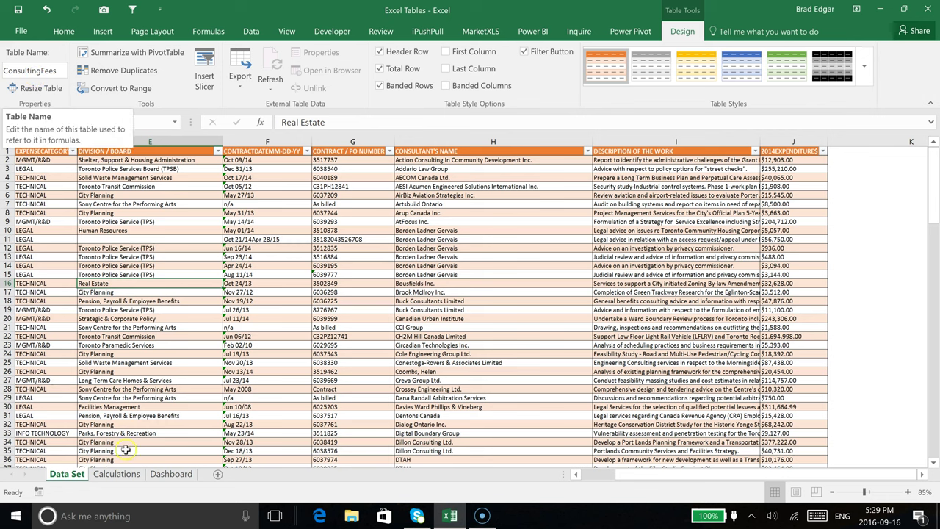
Step: In Calculations!I3 begin =SUMIF( with ConsultingFees[CONSULTANT'S NAME] as the range
{"action": "left_click", "coordinate": [118, 474]}
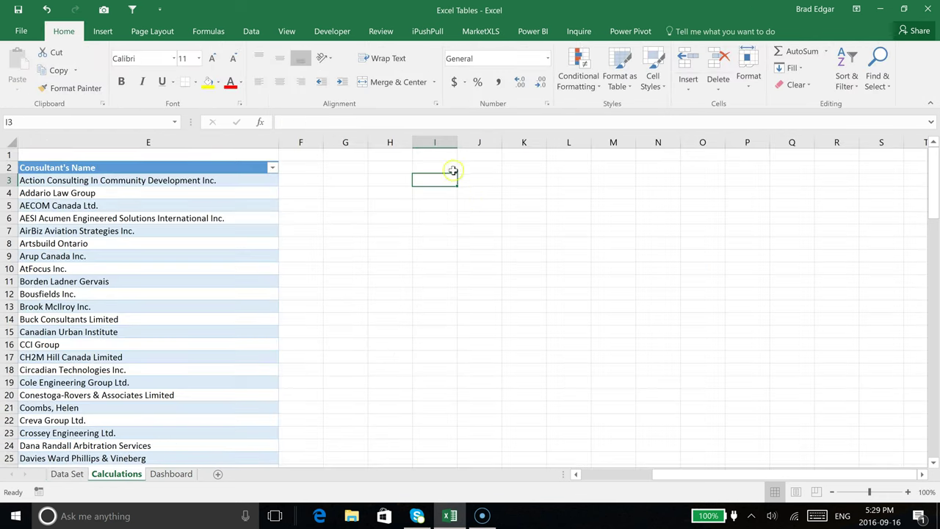
{"action": "type", "text": "=sum"}
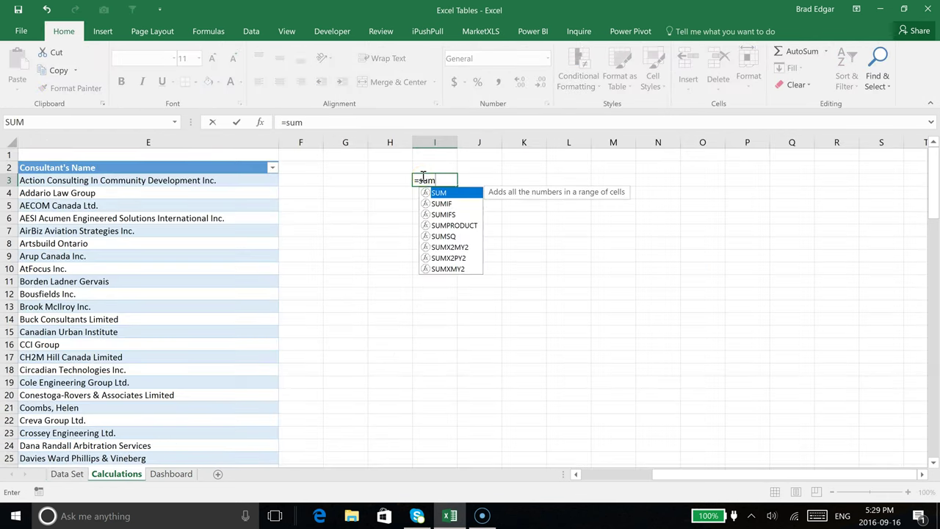
{"action": "type", "text": "if(consul"}
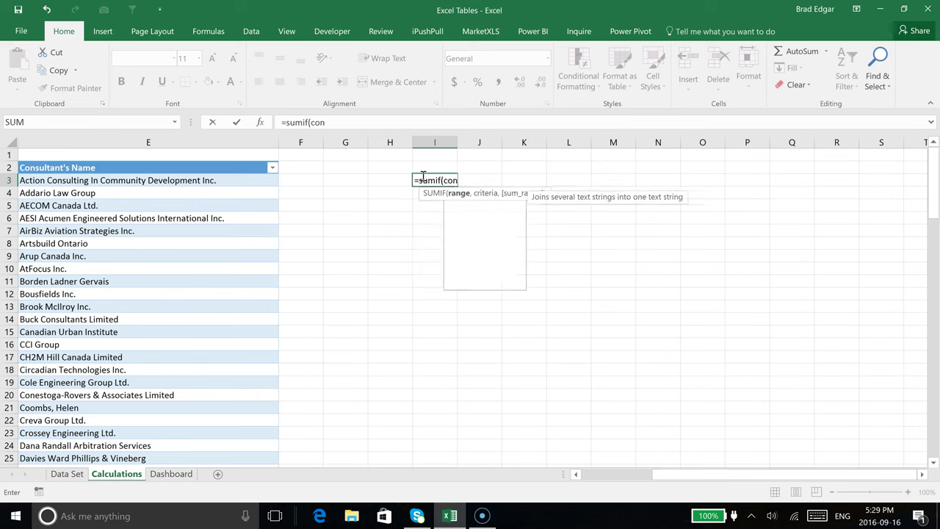
{"action": "key", "text": "Down"}
{"action": "key", "text": "Down"}
{"action": "key", "text": "Down"}
{"action": "key", "text": "Tab"}
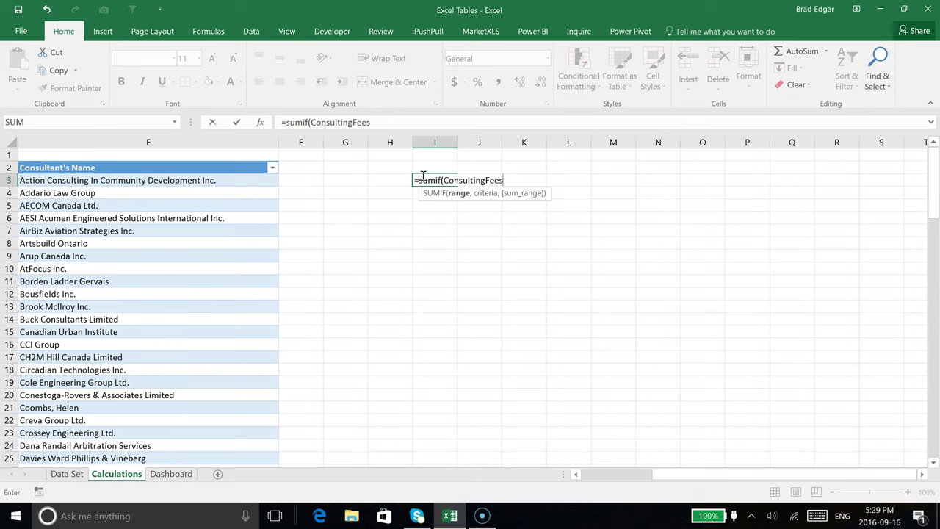
{"action": "type", "text": "["}
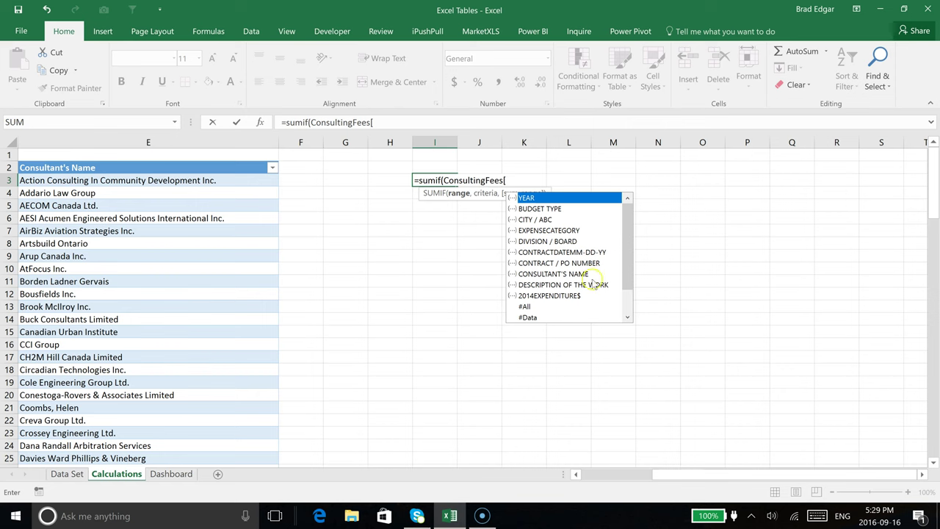
{"action": "double_click", "coordinate": [549, 275]}
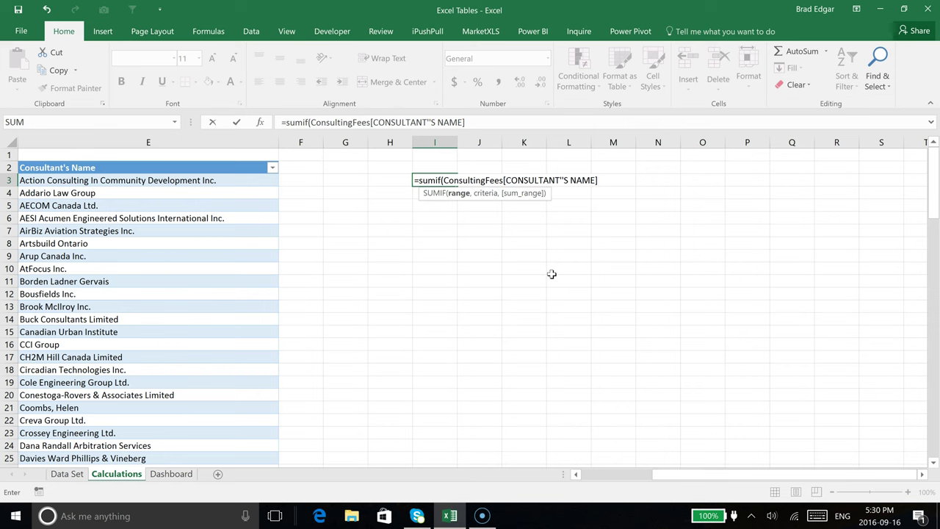
{"action": "type", "text": ","}
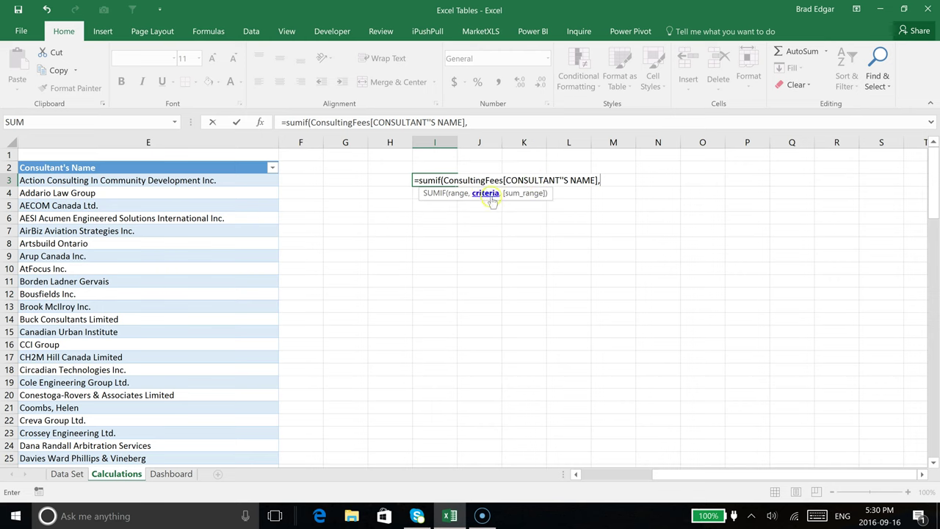
Step: Use the Dashboard consultant cell, Dashboard!$B$2, as the SUMIF criteria
{"action": "left_click", "coordinate": [171, 474]}
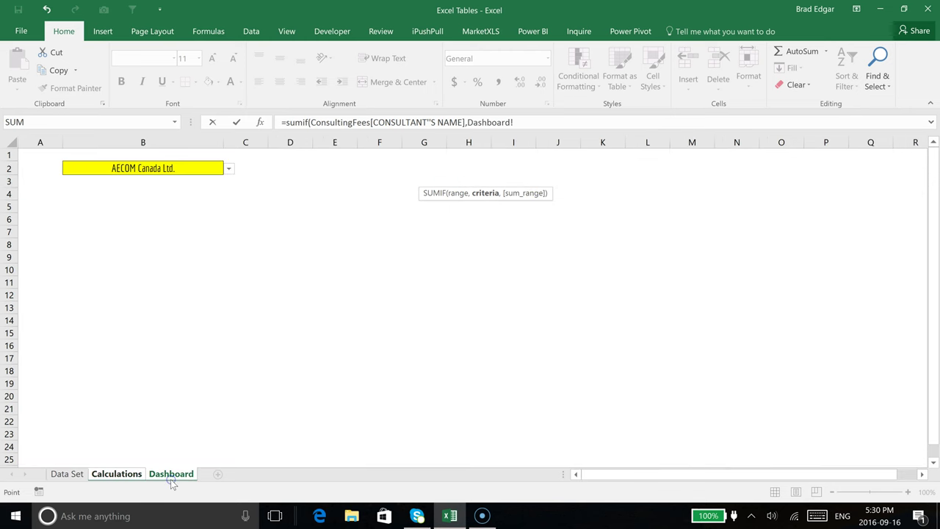
{"action": "left_click", "coordinate": [159, 170]}
{"action": "left_click", "coordinate": [252, 169]}
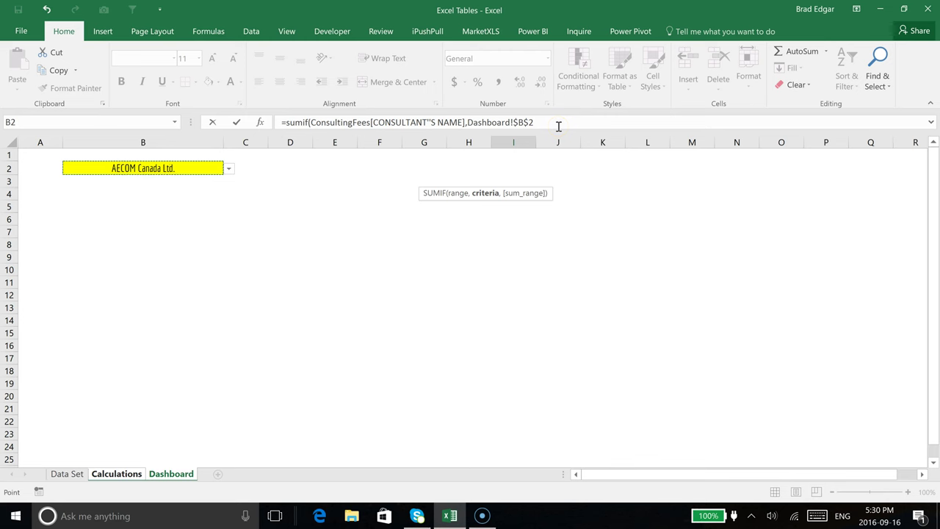
{"action": "left_click", "coordinate": [550, 122]}
Step: Complete the SUMIF with ConsultingFees[2014EXPENDITURE$] as sum range, giving 40065
{"action": "type", "text": ","}
{"action": "type", "text": "consul"}
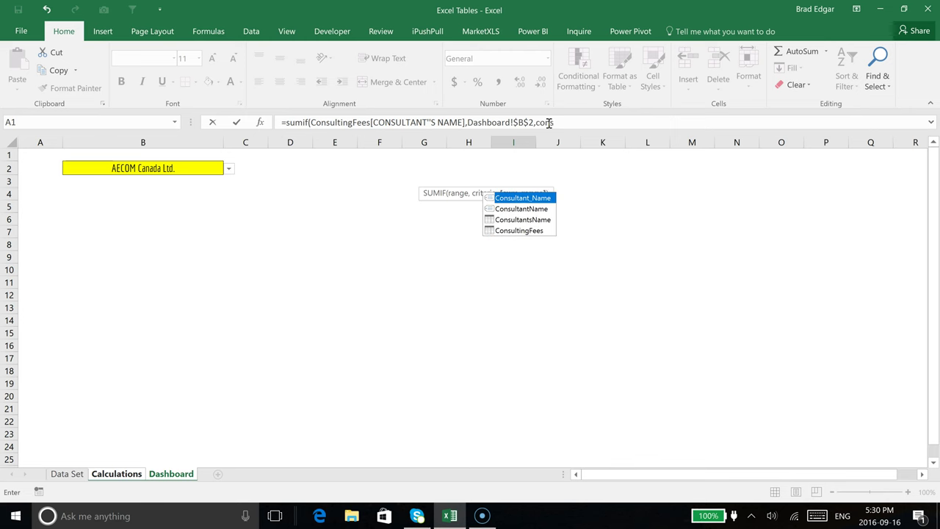
{"action": "key", "text": "Down"}
{"action": "key", "text": "Down"}
{"action": "key", "text": "Down"}
{"action": "key", "text": "Tab"}
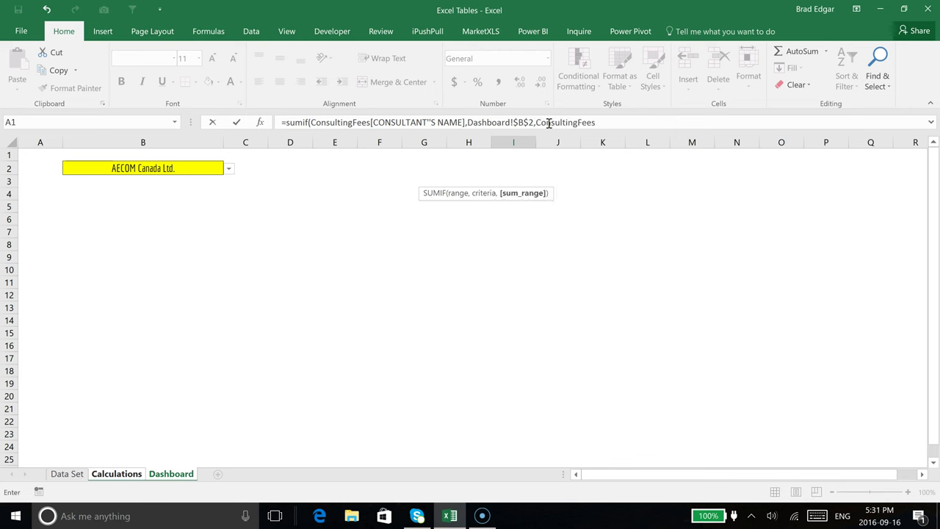
{"action": "type", "text": "["}
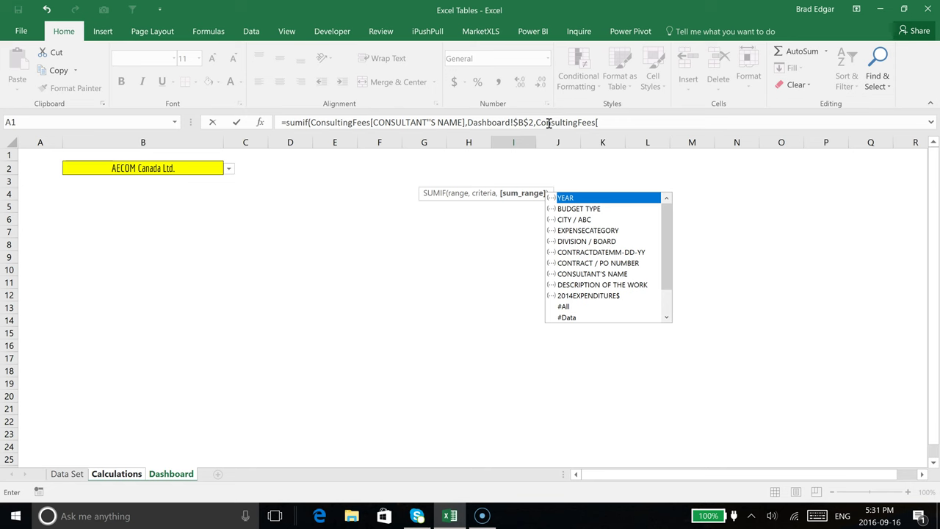
{"action": "key", "text": "Down"}
{"action": "key", "text": "Down"}
{"action": "key", "text": "Down"}
{"action": "key", "text": "Down"}
{"action": "key", "text": "Down"}
{"action": "key", "text": "Down"}
{"action": "key", "text": "Down"}
{"action": "key", "text": "Down"}
{"action": "key", "text": "Down"}
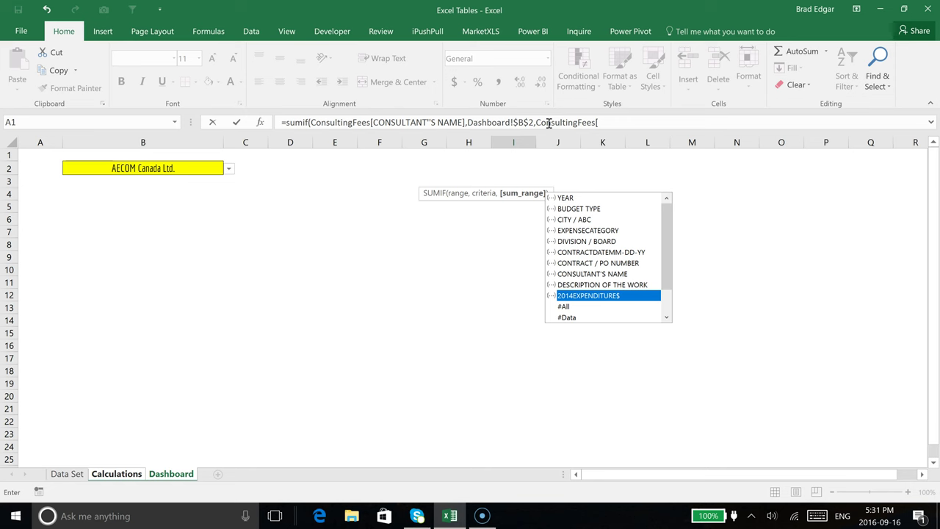
{"action": "type", "text": "]"}
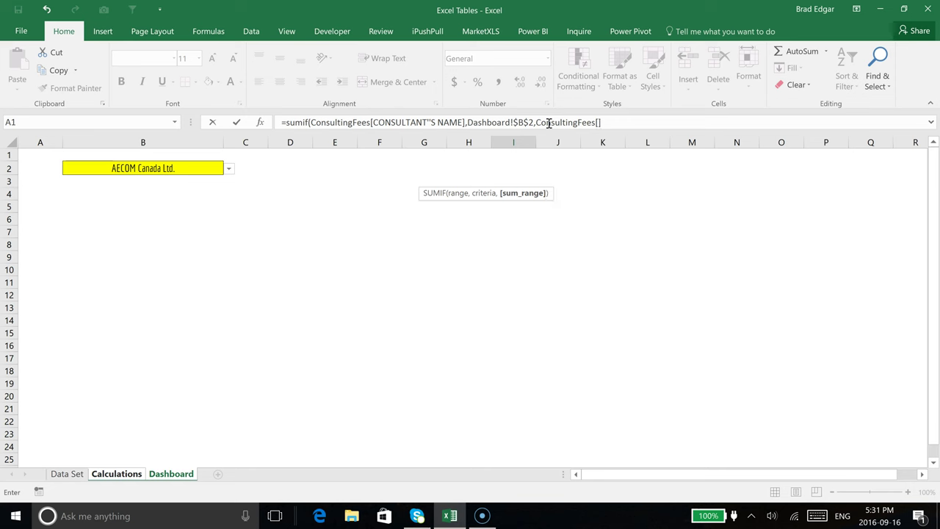
{"action": "key", "text": "BackSpace"}
{"action": "key", "text": "Down"}
{"action": "key", "text": "Down"}
{"action": "key", "text": "Down"}
{"action": "key", "text": "Down"}
{"action": "key", "text": "Down"}
{"action": "key", "text": "Down"}
{"action": "key", "text": "Down"}
{"action": "key", "text": "Down"}
{"action": "key", "text": "Down"}
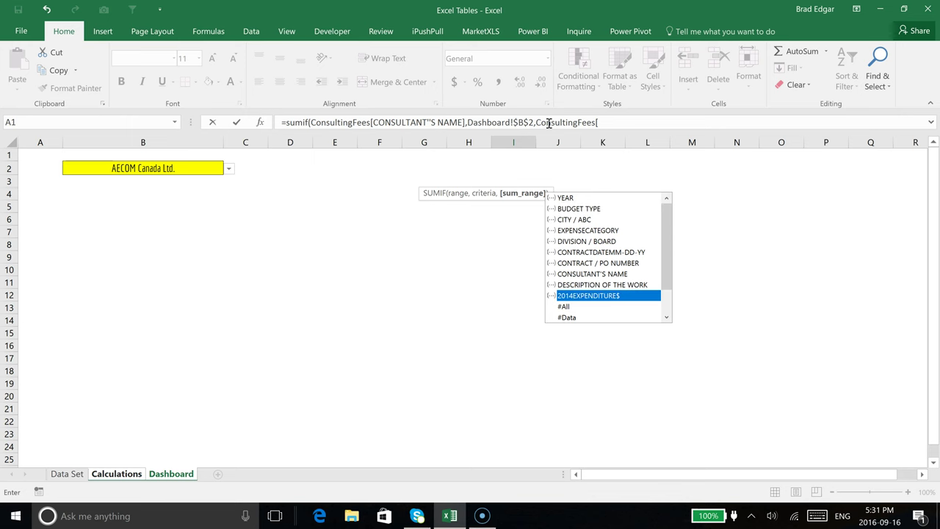
{"action": "type", "text": "2014"}
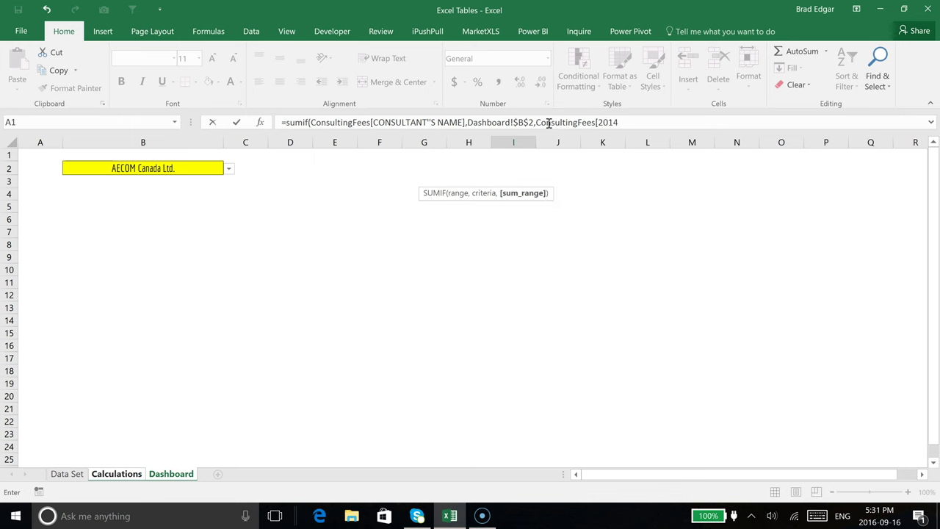
{"action": "type", "text": "$]"}
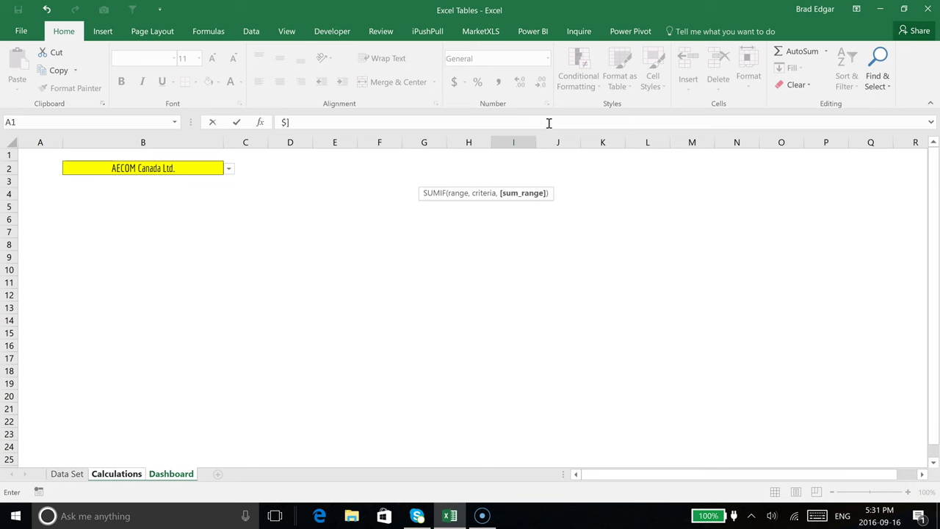
{"action": "type", "text": ")"}
{"action": "key", "text": "Return"}
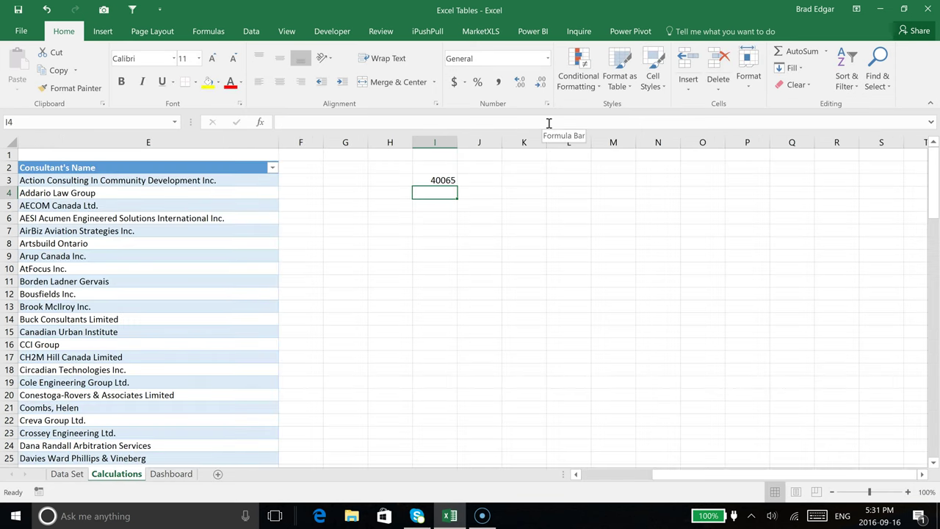
Step: Enter 'Total Expenditures by Vendor' in H3 and widen column H to fit it
{"action": "left_click", "coordinate": [446, 180]}
{"action": "left_click", "coordinate": [394, 180]}
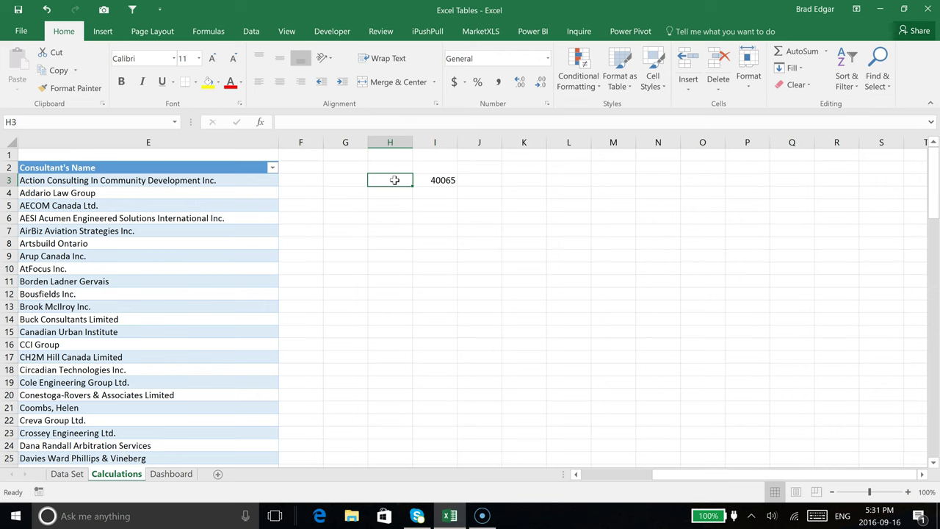
{"action": "type", "text": "Total"}
{"action": "type", "text": " Exp"}
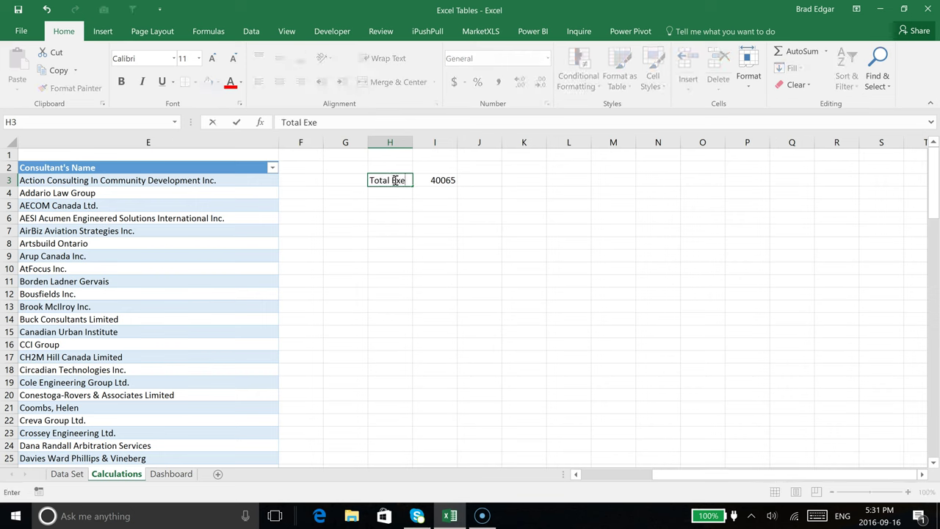
{"action": "type", "text": "enditures by "}
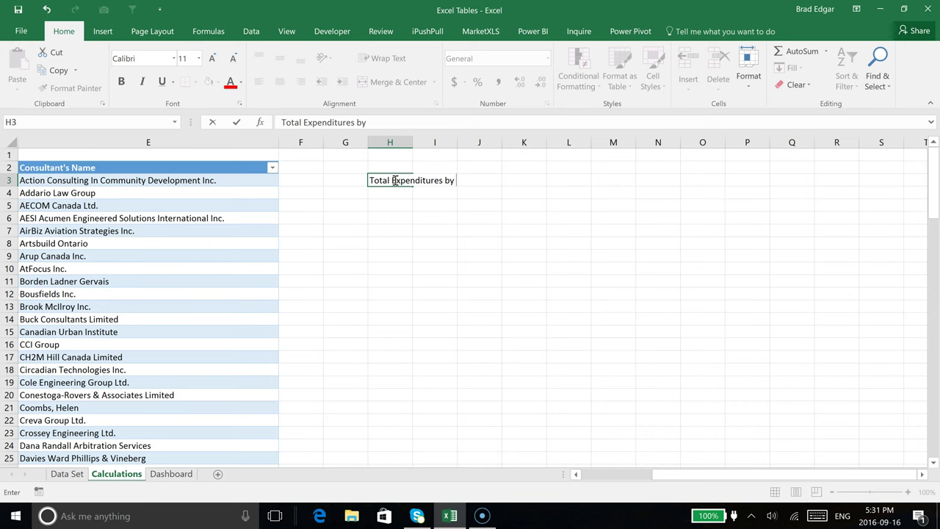
{"action": "type", "text": "Vendor"}
{"action": "key", "text": "Return"}
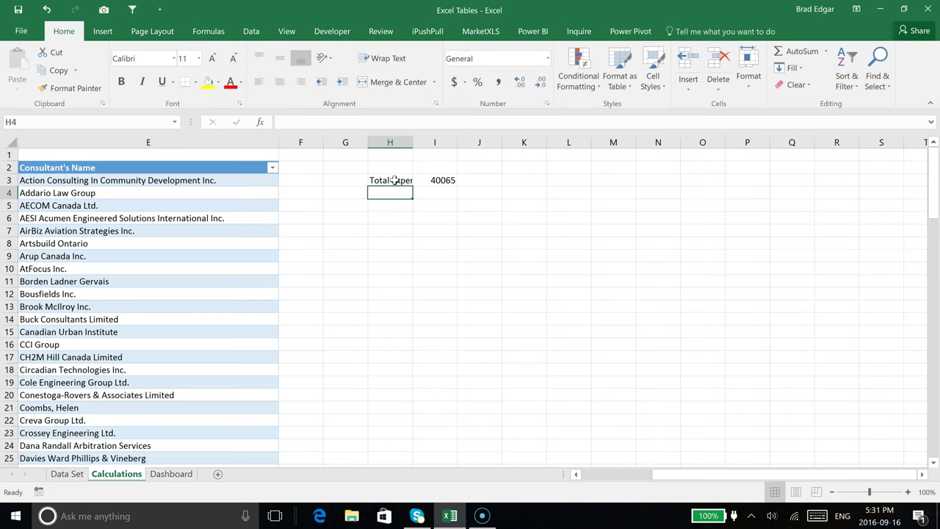
{"action": "double_click", "coordinate": [413, 145]}
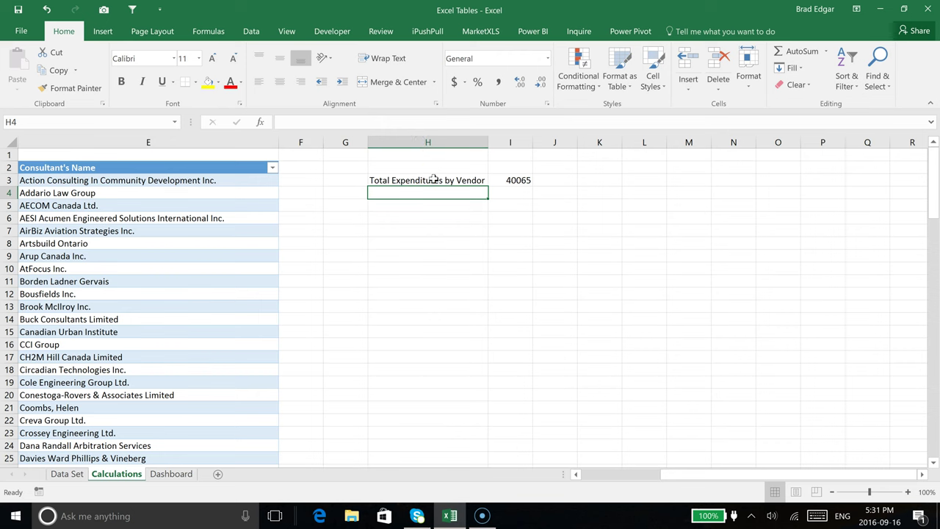
Step: Give H3:I3 all borders and format I3 as Currency, showing $40,065.00
{"action": "left_click_drag", "start_coordinate": [434, 179], "coordinate": [518, 180]}
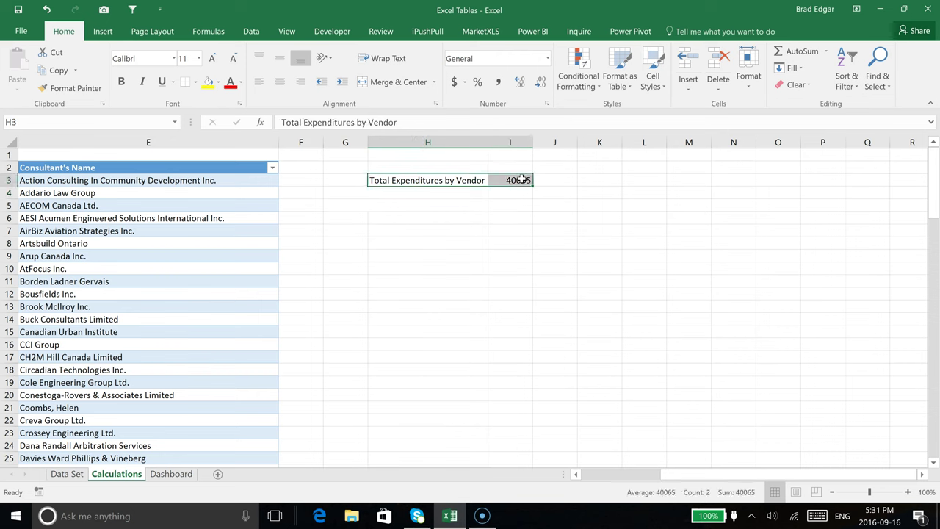
{"action": "left_click", "coordinate": [197, 83]}
{"action": "left_click", "coordinate": [194, 188]}
{"action": "left_click", "coordinate": [544, 280]}
{"action": "left_click", "coordinate": [523, 181]}
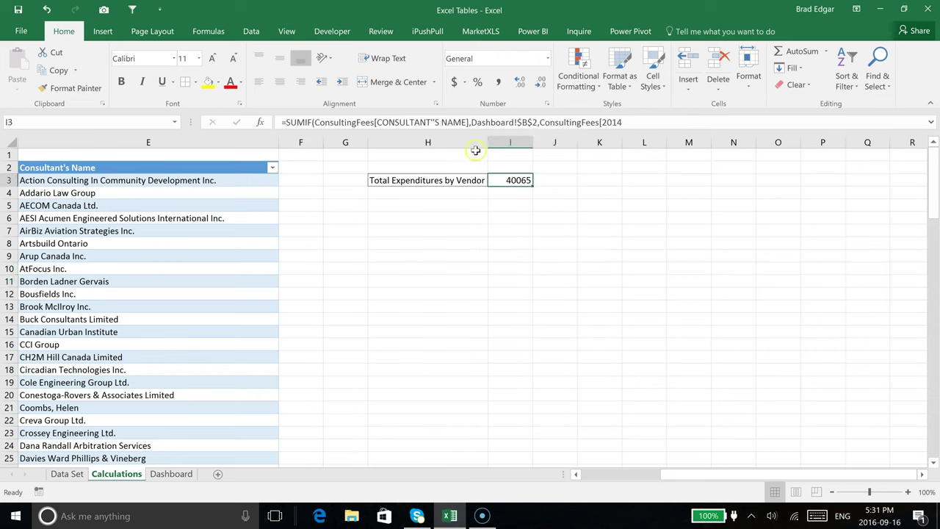
{"action": "left_click", "coordinate": [548, 58]}
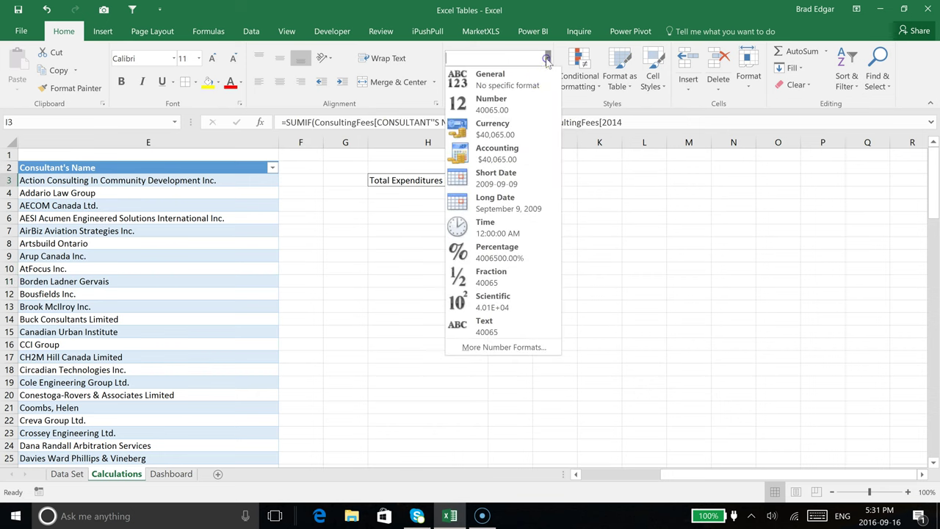
{"action": "left_click", "coordinate": [502, 130]}
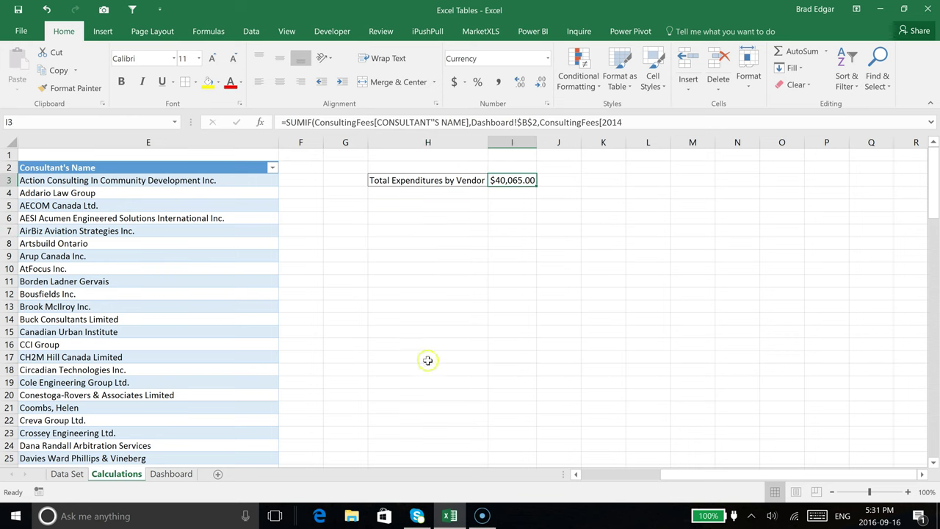
Step: Choose Artsbuild Ontario in Dashboard B2 and check the updated total on Calculations
{"action": "left_click", "coordinate": [171, 474]}
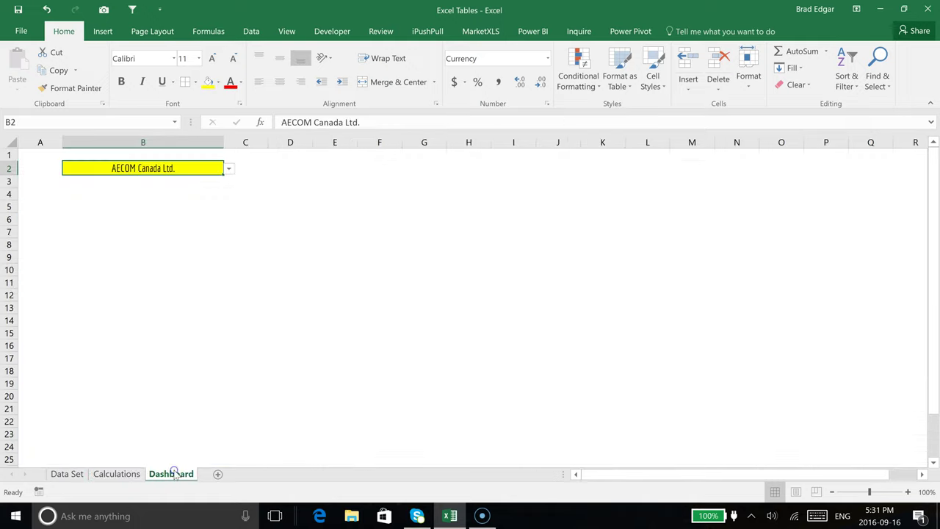
{"action": "left_click", "coordinate": [229, 169]}
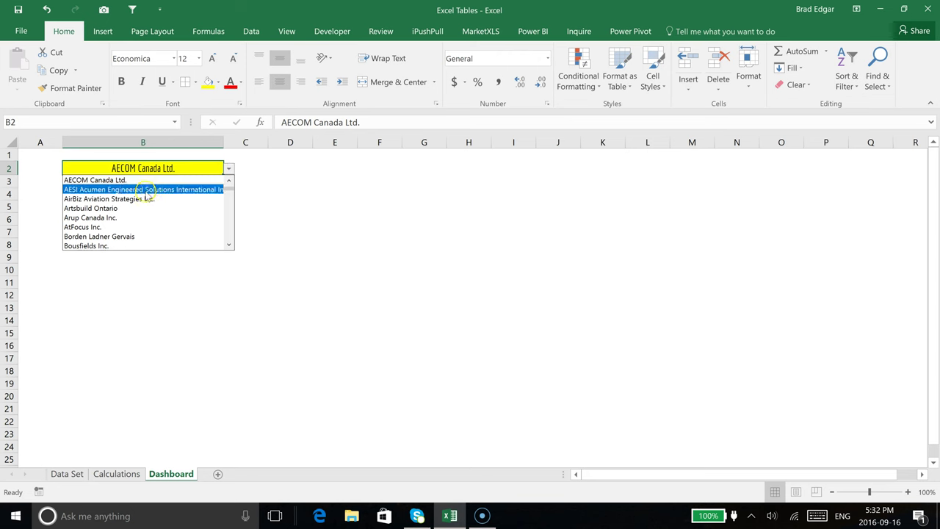
{"action": "left_click", "coordinate": [134, 209]}
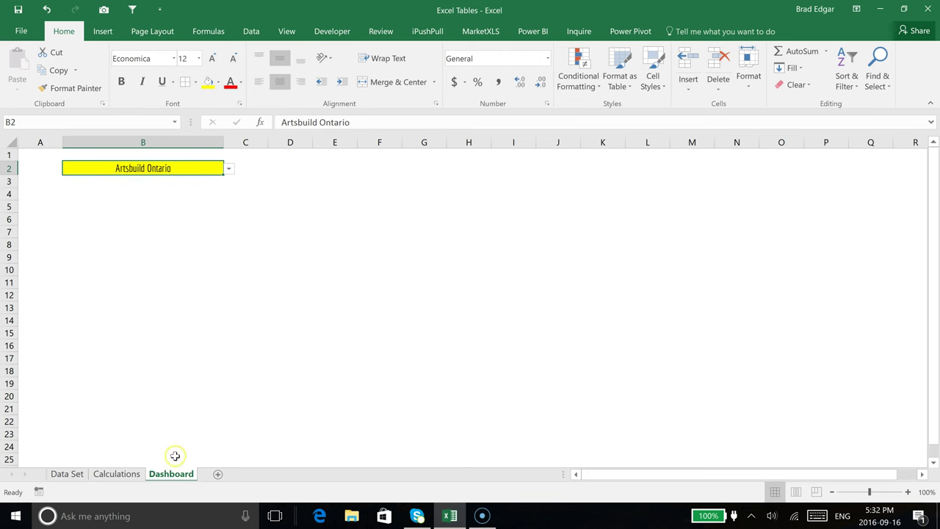
{"action": "left_click", "coordinate": [118, 474]}
{"action": "left_click", "coordinate": [501, 188]}
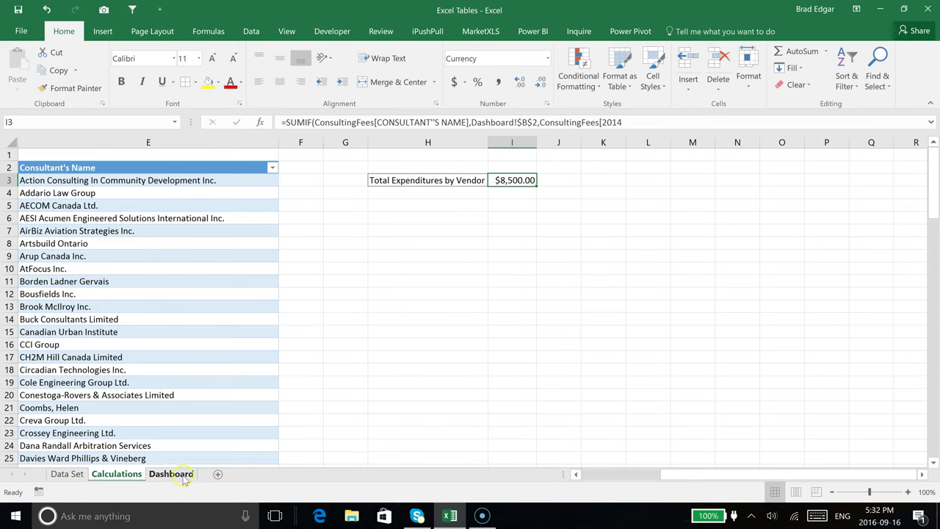
Step: Back on the Dashboard, select empty cell B7 below the consultant
{"action": "left_click", "coordinate": [181, 477]}
{"action": "left_click", "coordinate": [291, 205]}
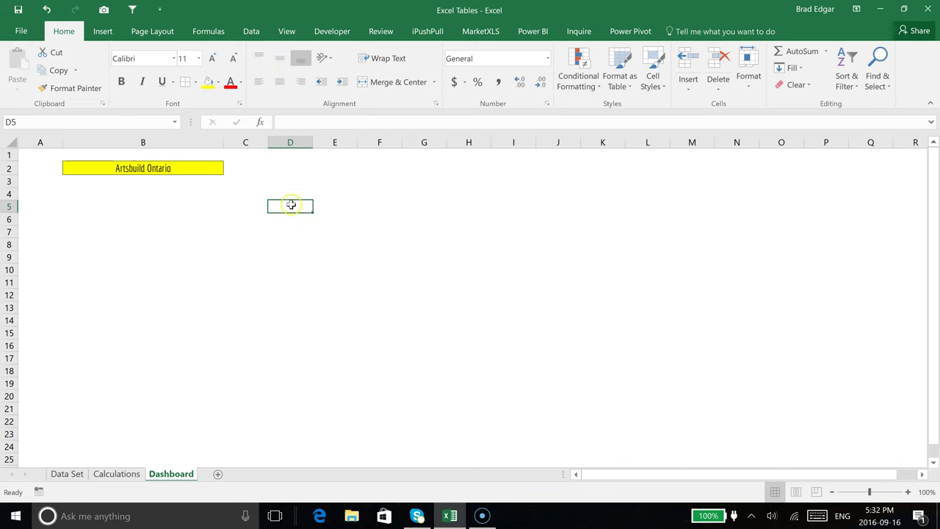
{"action": "left_click", "coordinate": [294, 167]}
{"action": "left_click", "coordinate": [201, 230]}
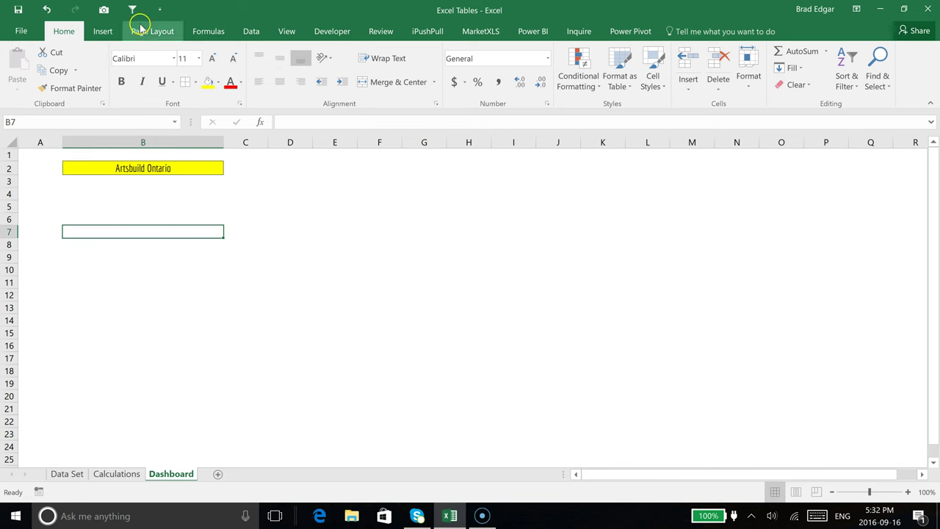
Step: Draw a rectangle shape over cells C5 to D9 on the Dashboard
{"action": "left_click", "coordinate": [103, 31]}
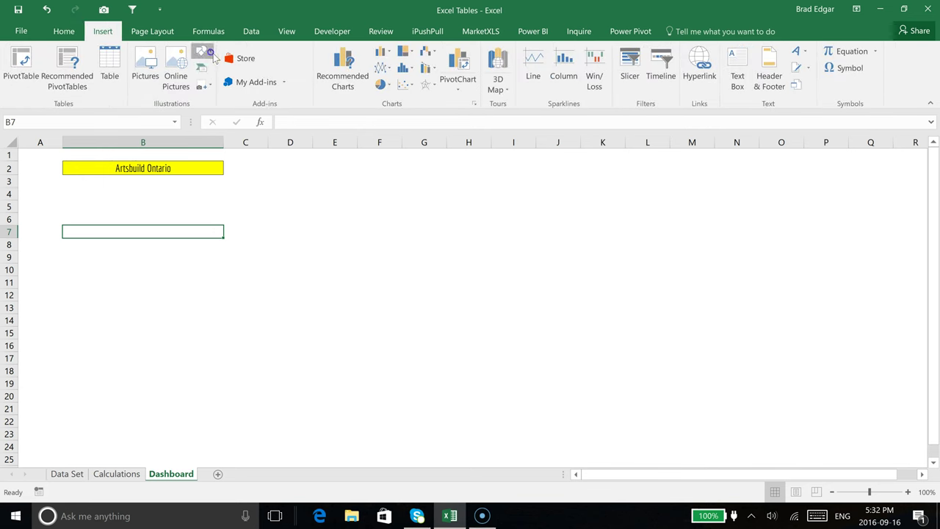
{"action": "left_click", "coordinate": [211, 54]}
{"action": "left_click", "coordinate": [229, 85]}
{"action": "mouse_move", "coordinate": [196, 202]}
{"action": "left_mouse_down"}
{"action": "mouse_move", "coordinate": [223, 268]}
{"action": "mouse_move", "coordinate": [291, 251]}
{"action": "left_mouse_up"}
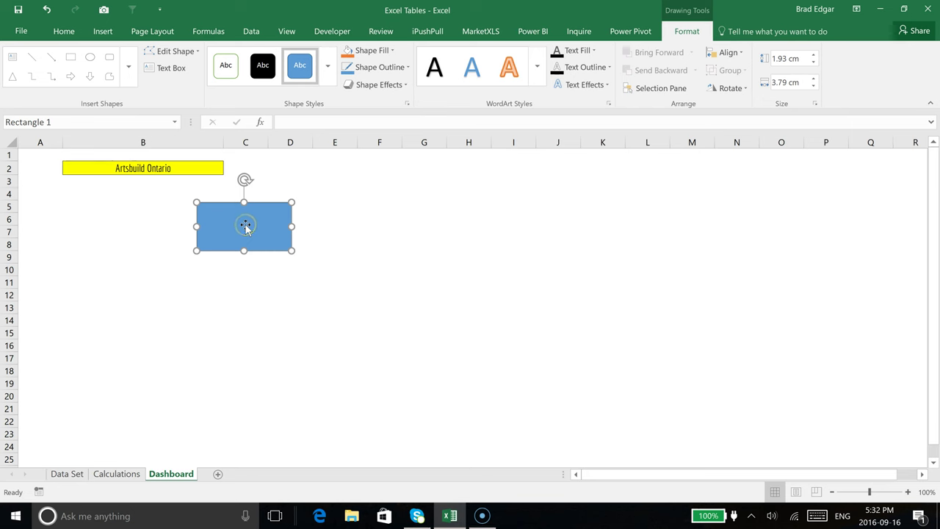
Step: Link the rectangle to =Calculations!I3 and move it under the consultant cell
{"action": "left_click", "coordinate": [357, 125]}
{"action": "type", "text": "="}
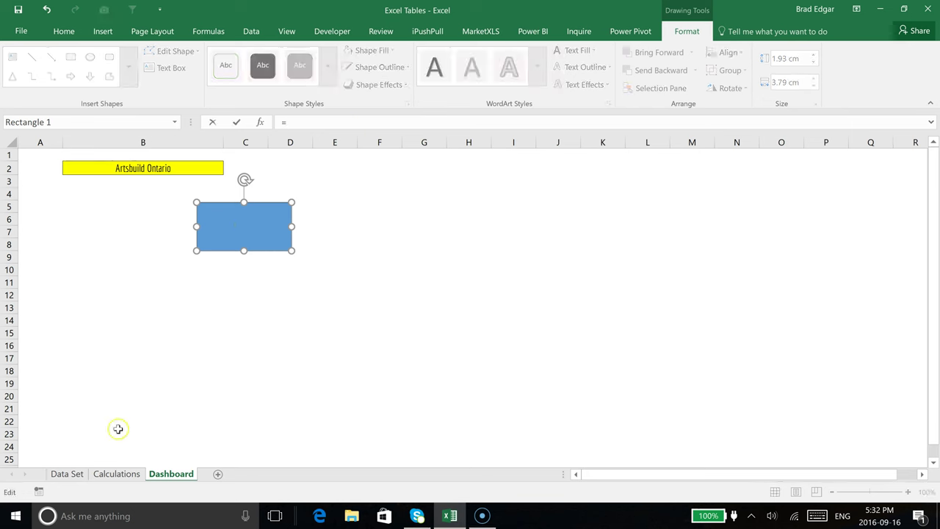
{"action": "left_click", "coordinate": [114, 475]}
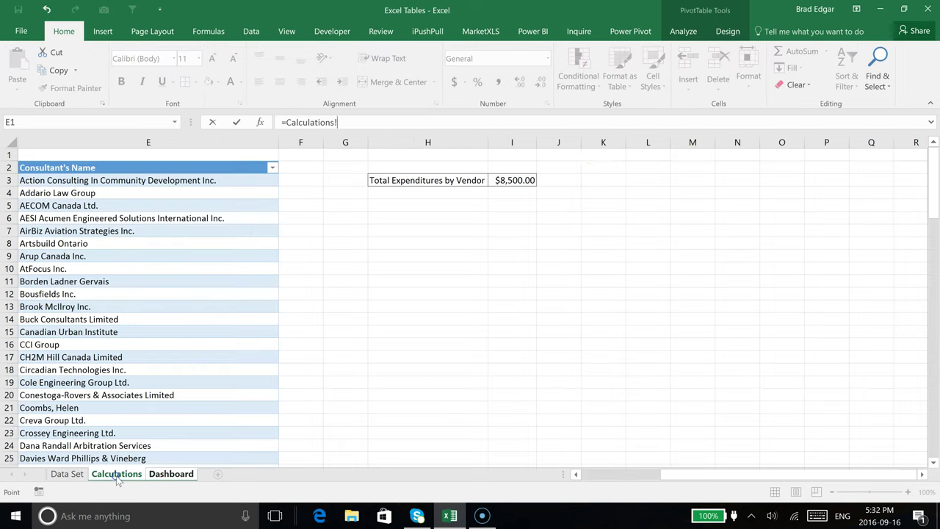
{"action": "left_click", "coordinate": [515, 179]}
{"action": "key", "text": "Return"}
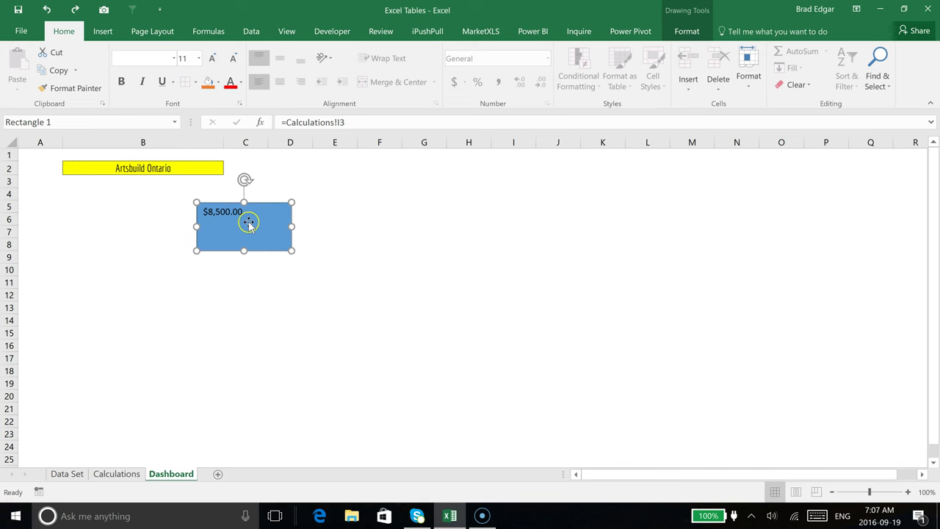
{"action": "left_click_drag", "start_coordinate": [275, 225], "coordinate": [144, 247]}
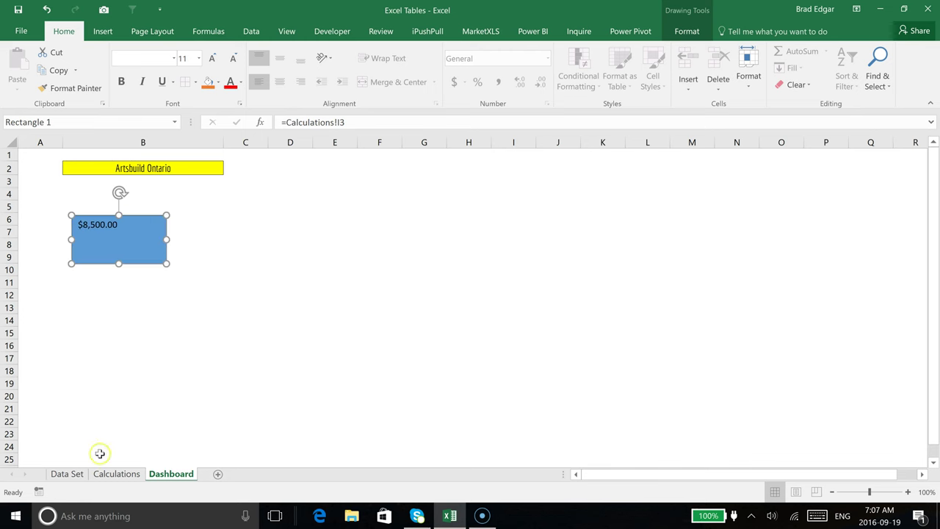
{"action": "left_click", "coordinate": [135, 473]}
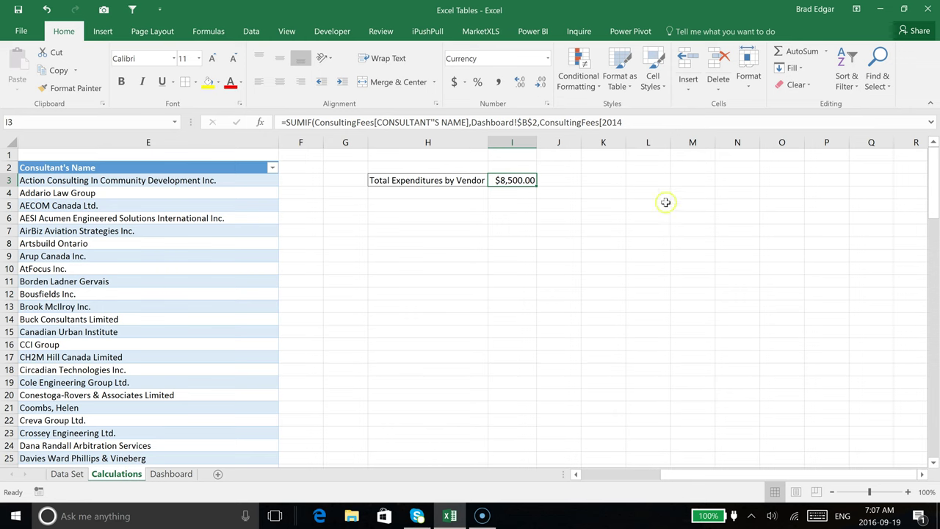
Step: Choose Borden Ladner Gervais in the Dashboard's B2 drop-down
{"action": "left_click", "coordinate": [171, 474]}
{"action": "left_click", "coordinate": [163, 168]}
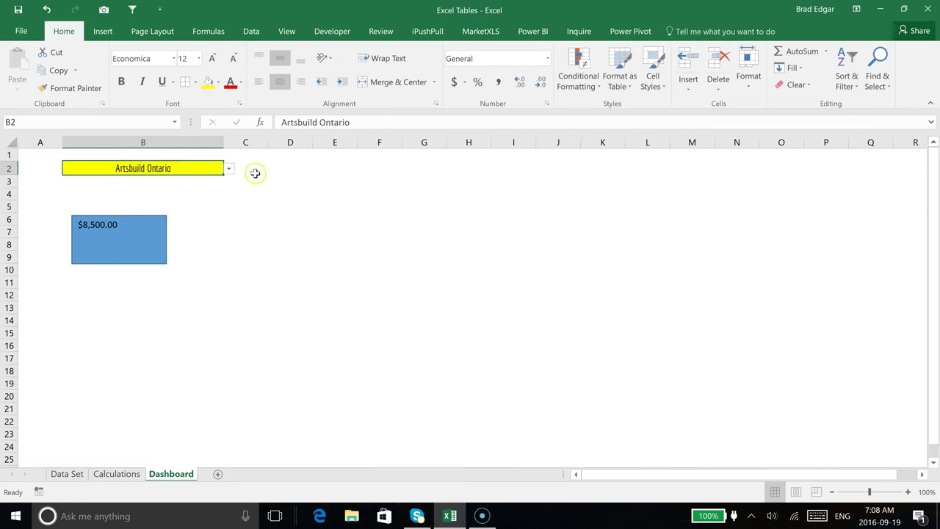
{"action": "left_click", "coordinate": [228, 168]}
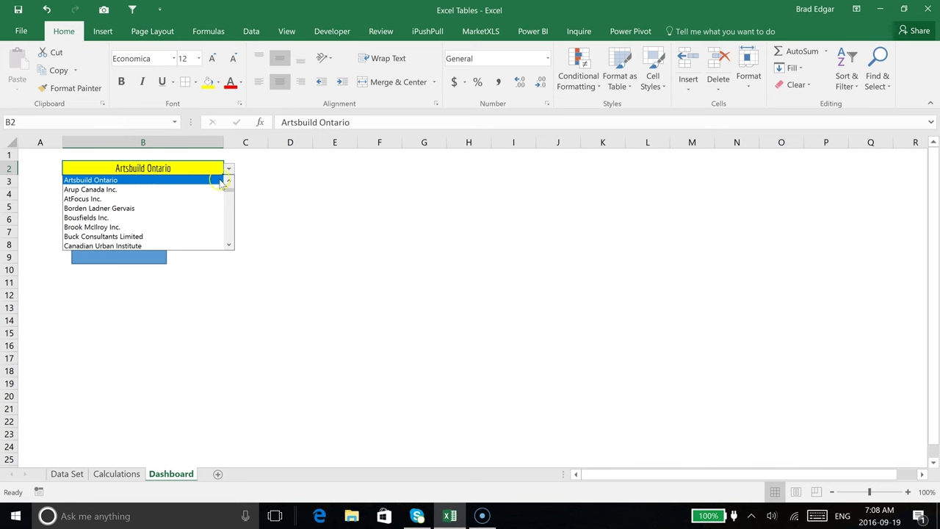
{"action": "left_click", "coordinate": [129, 208]}
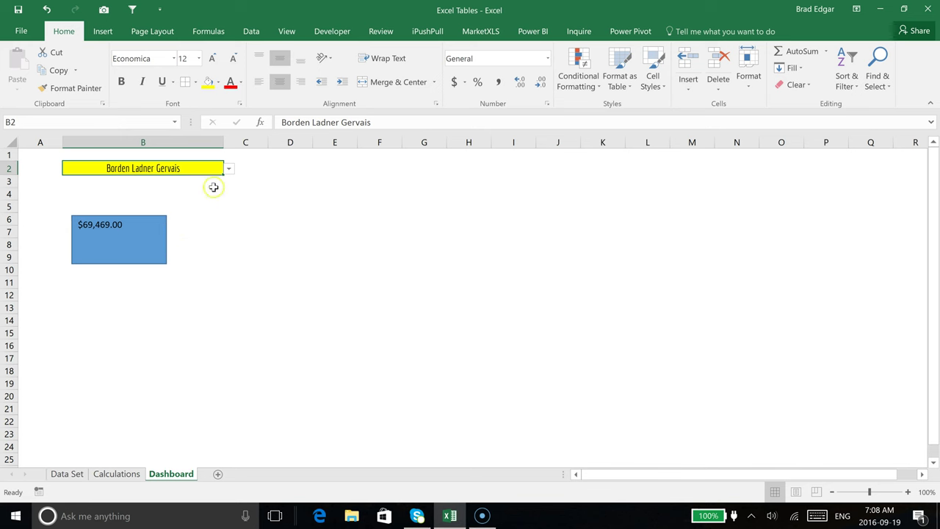
Step: Try a dark grey fill on B2, then undo it to keep yellow
{"action": "left_click", "coordinate": [218, 84]}
{"action": "left_click", "coordinate": [213, 131]}
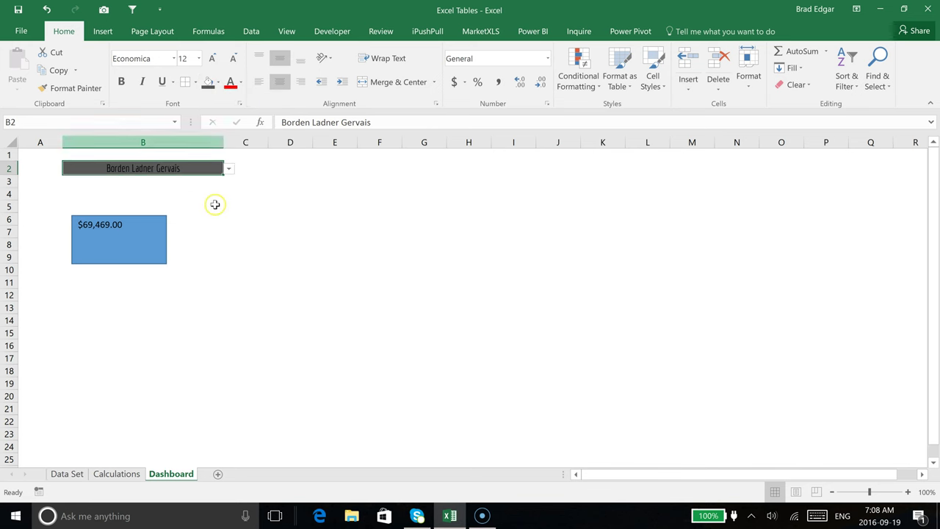
{"action": "key", "text": "ctrl+z"}
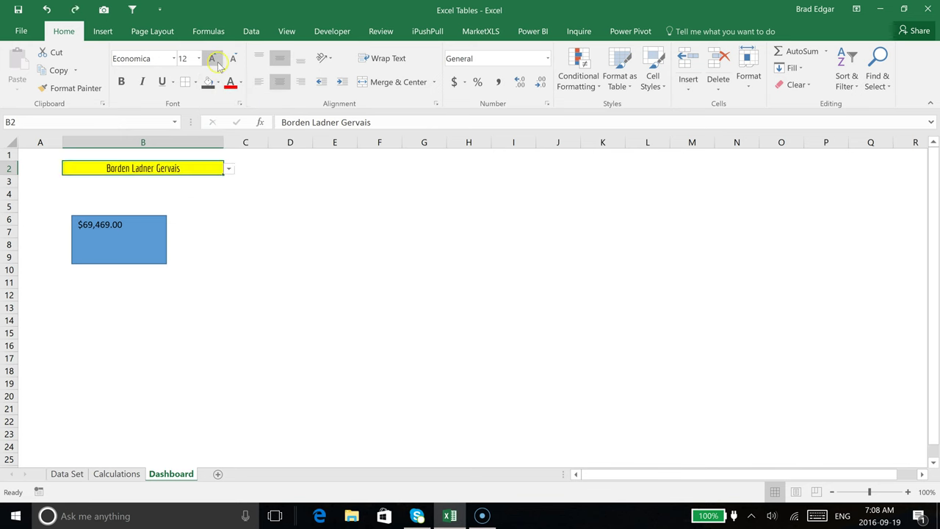
Step: Give the total rectangle a peach fill and no outline
{"action": "left_click", "coordinate": [132, 227]}
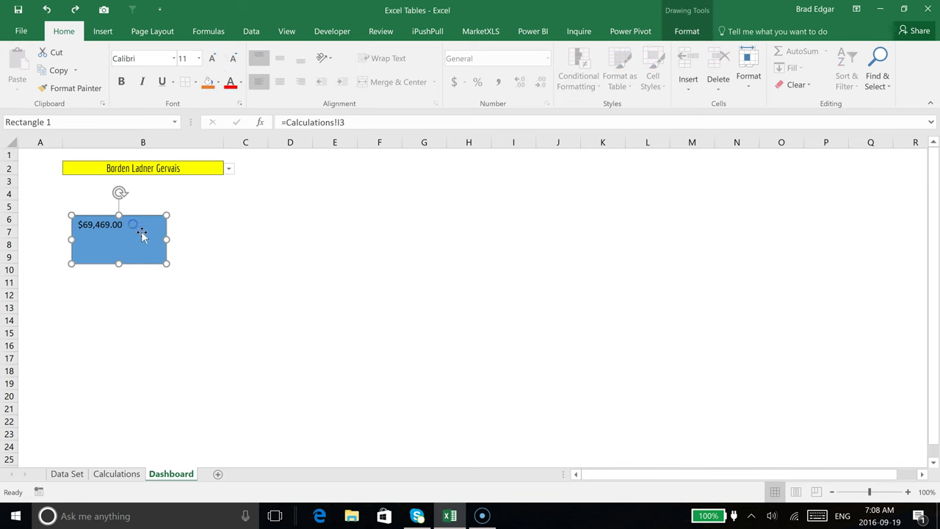
{"action": "left_click", "coordinate": [219, 82]}
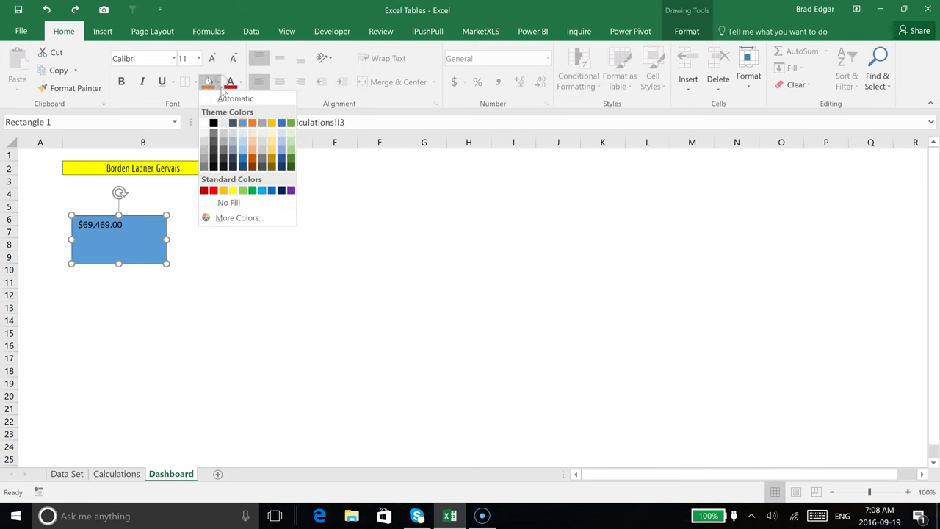
{"action": "left_click", "coordinate": [251, 141]}
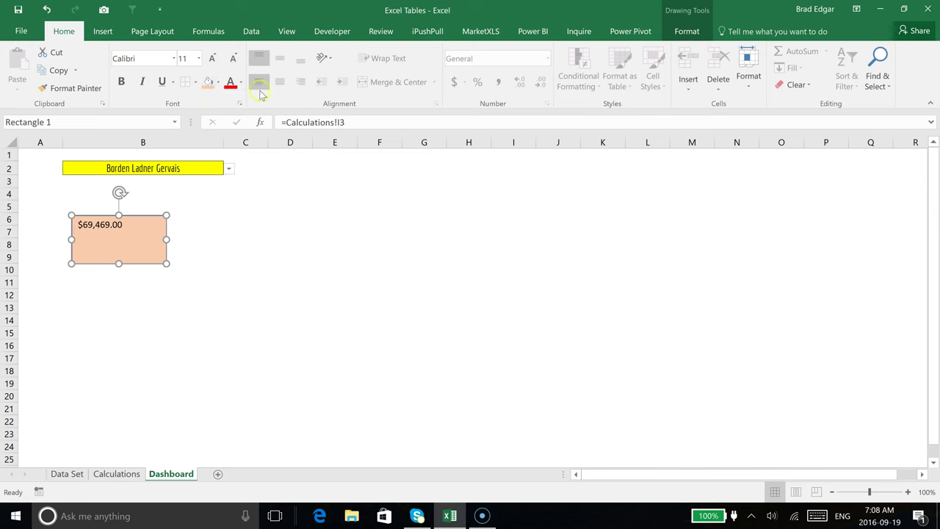
{"action": "left_click", "coordinate": [687, 30]}
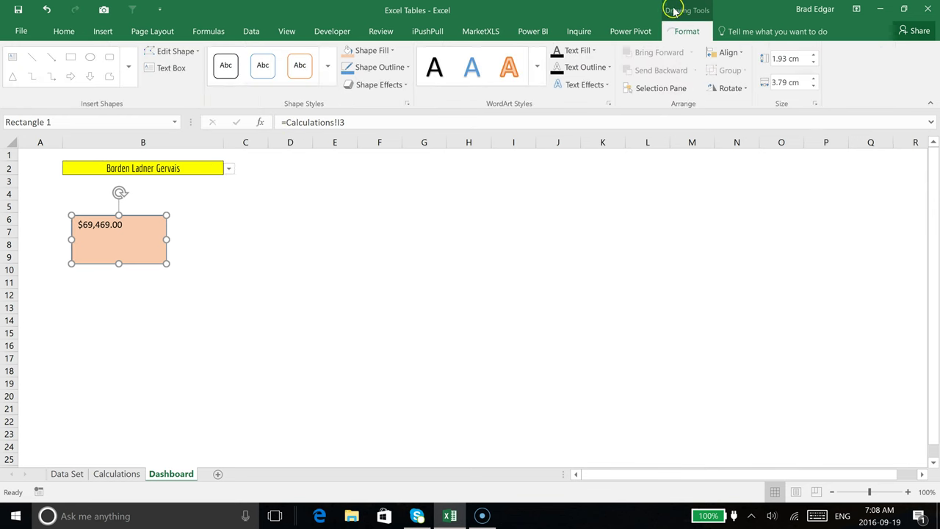
{"action": "left_click", "coordinate": [395, 69]}
{"action": "left_click", "coordinate": [358, 188]}
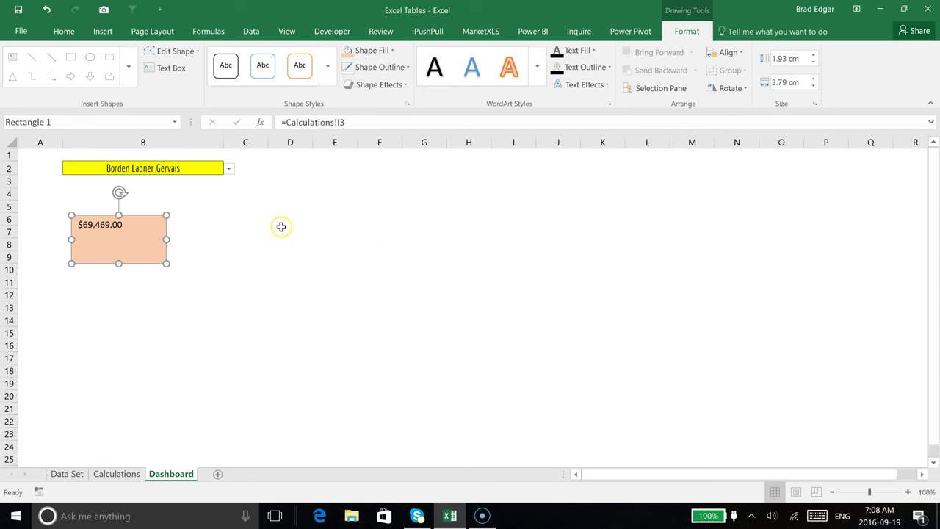
Step: Centre the $69,469.00 text both ways in the rectangle and enlarge it to 18 pt
{"action": "left_click", "coordinate": [279, 225]}
{"action": "left_click", "coordinate": [120, 252]}
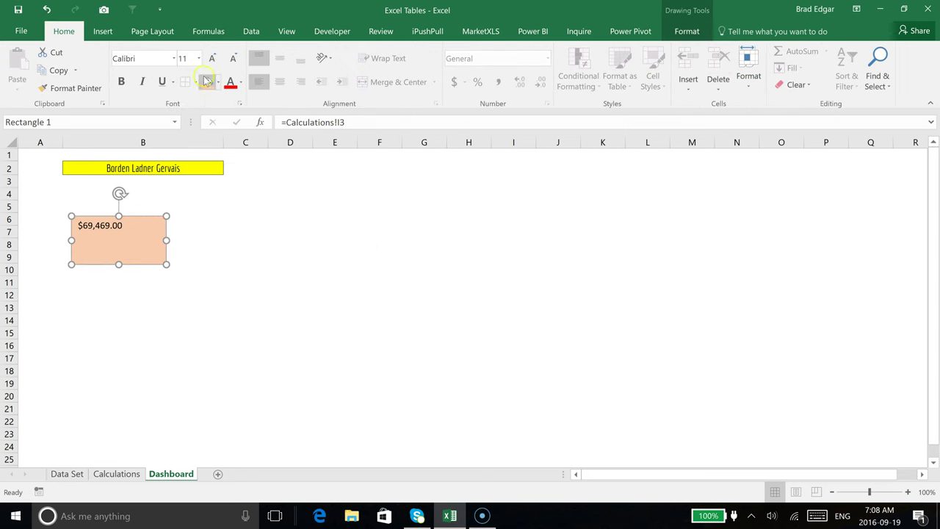
{"action": "left_click", "coordinate": [280, 82]}
{"action": "left_click", "coordinate": [280, 58]}
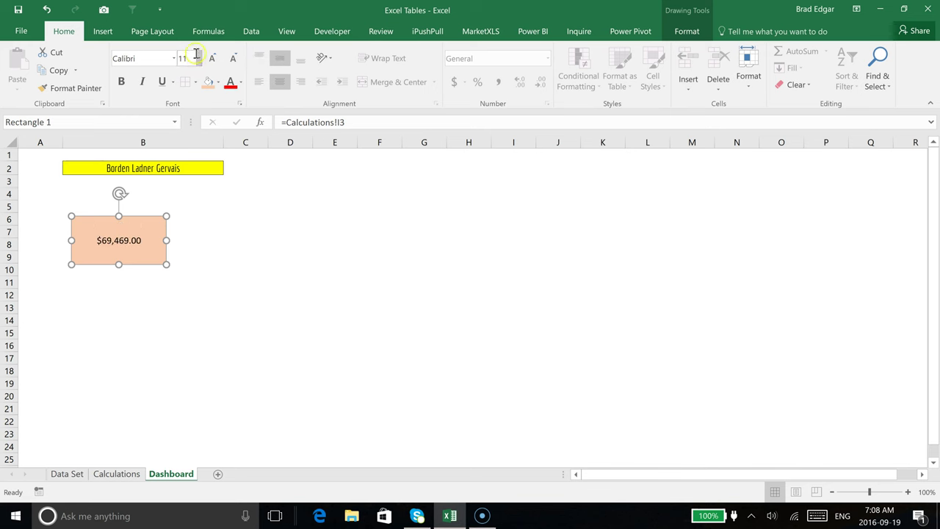
{"action": "left_click", "coordinate": [211, 58]}
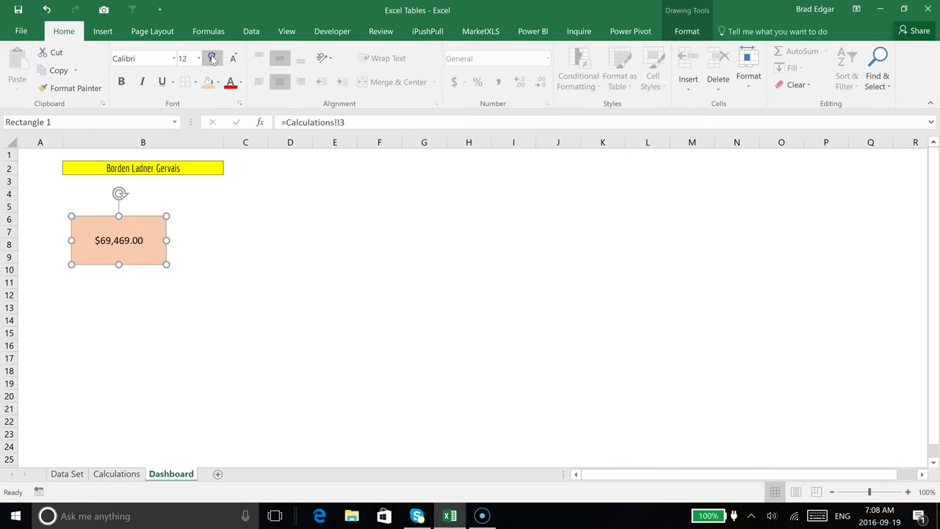
{"action": "left_click", "coordinate": [211, 58]}
{"action": "left_click", "coordinate": [212, 58]}
{"action": "left_click", "coordinate": [212, 58]}
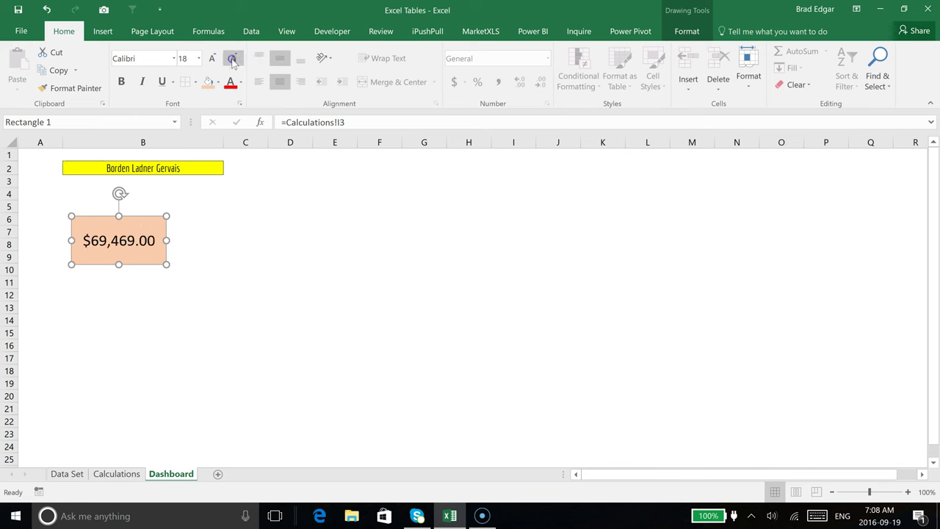
{"action": "left_click", "coordinate": [233, 58]}
{"action": "left_click", "coordinate": [334, 294]}
Step: Choose Buck Consultants Limited in B2, then verify the $58,976.00 total and full SUMIF formula in Calculations!I3
{"action": "left_click", "coordinate": [147, 168]}
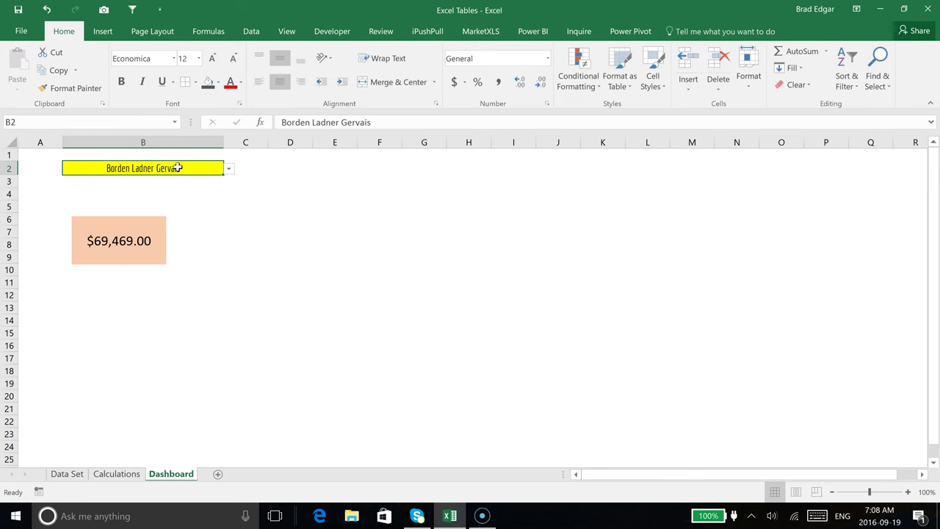
{"action": "left_click", "coordinate": [228, 168]}
{"action": "left_click", "coordinate": [160, 208]}
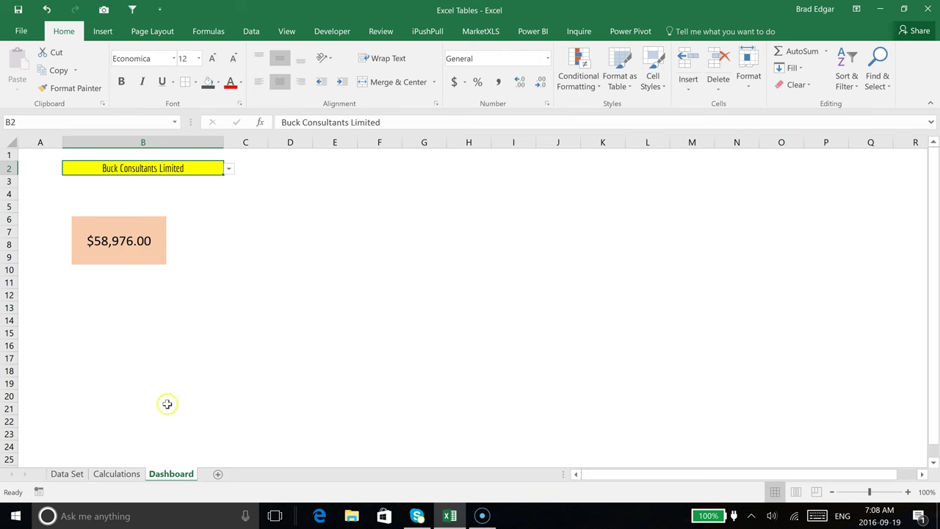
{"action": "left_click", "coordinate": [130, 473]}
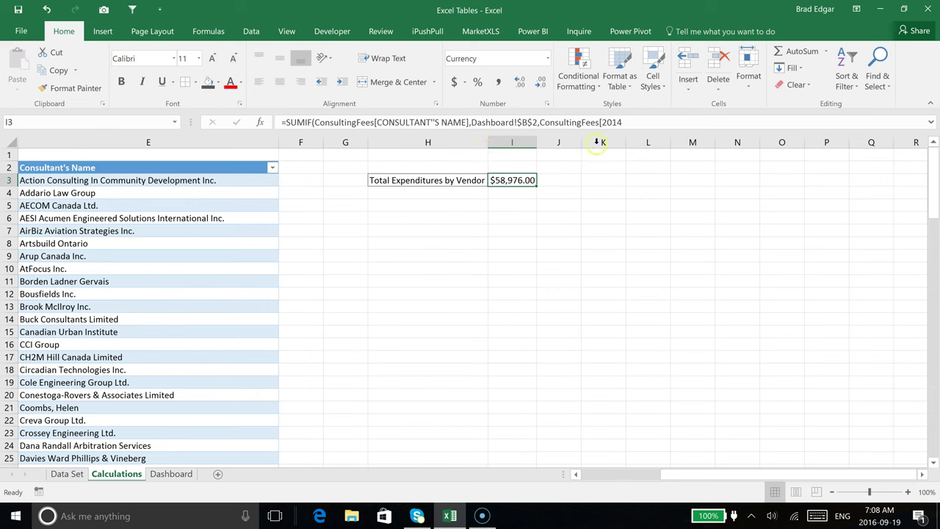
{"action": "left_click", "coordinate": [931, 124]}
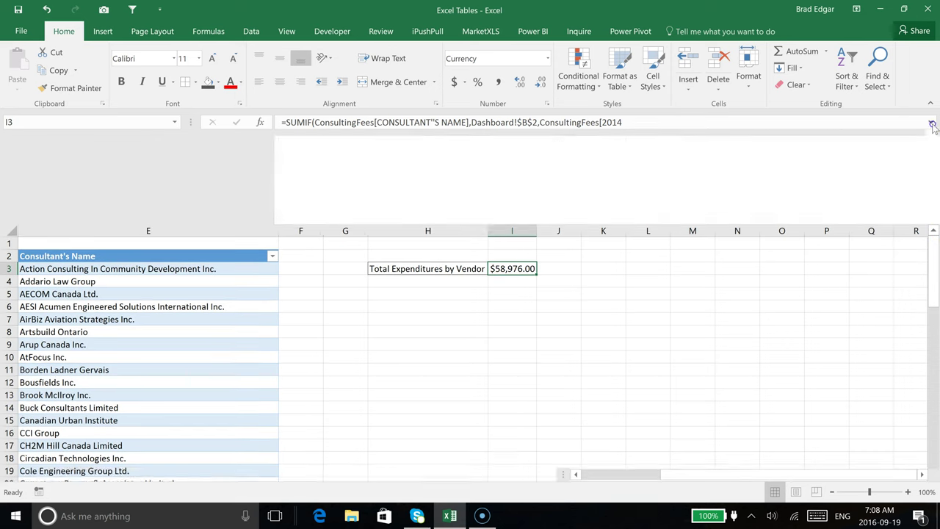